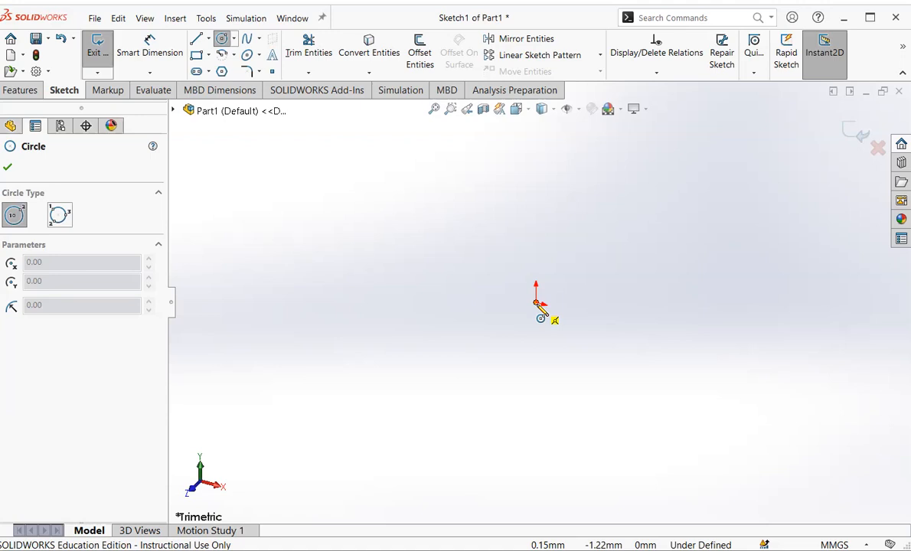
Sketch a circle centred on the origin with a radius of 5.5 mm.
click(536, 303)
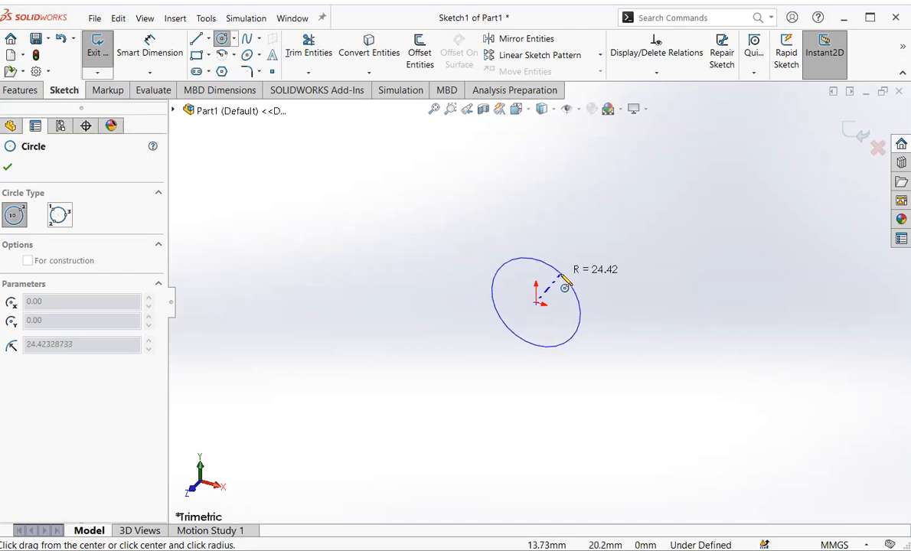
click(572, 279)
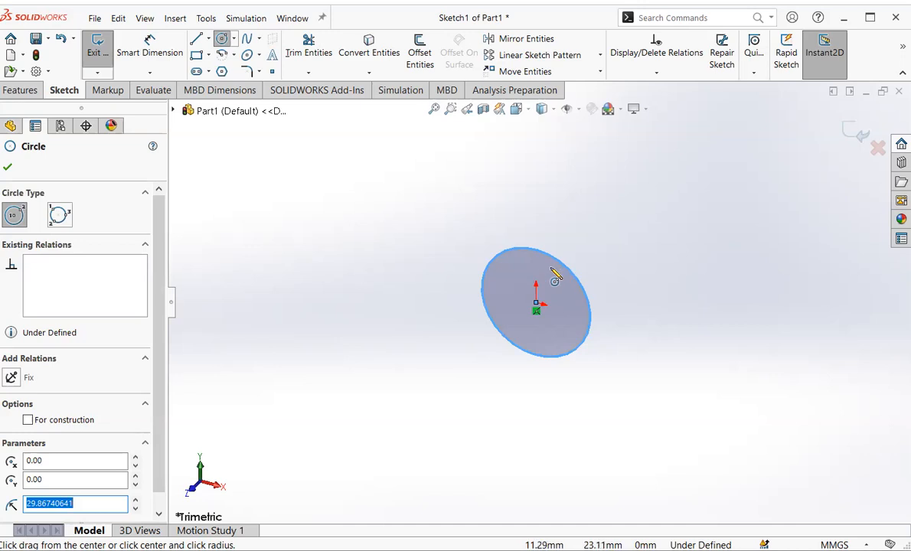
scroll(148, 367, down, 1)
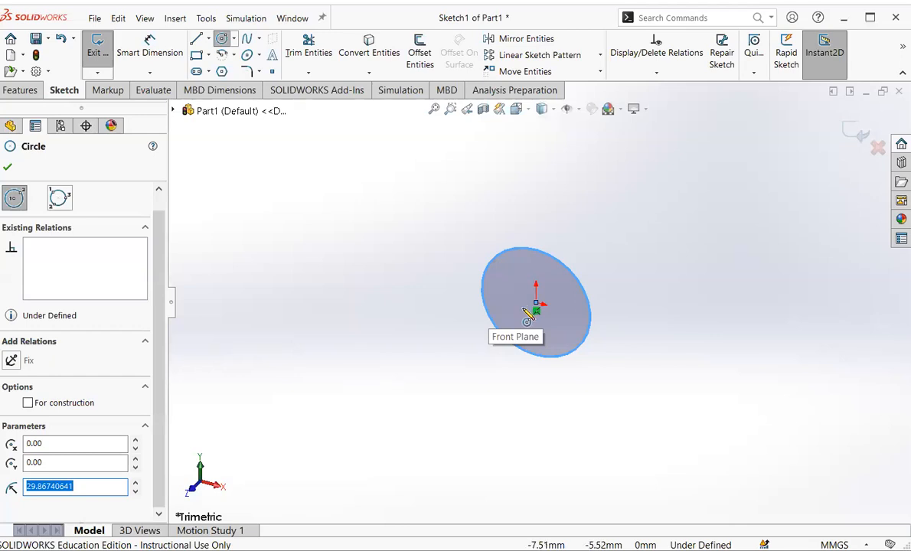
text(5.)
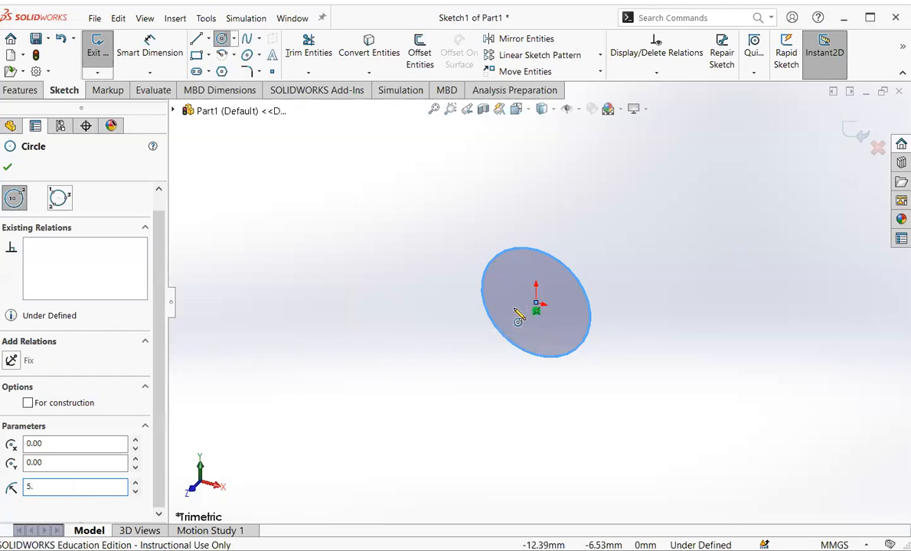
text(5)
key(Return)
scroll(539, 321, down, 3)
scroll(534, 316, down, 3)
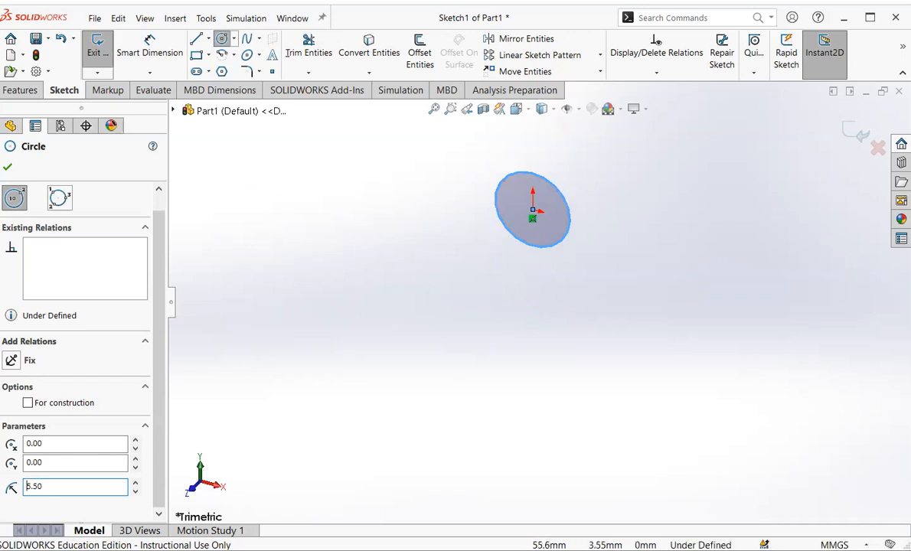
Dimension the origin circle's diameter at 11 mm.
click(148, 46)
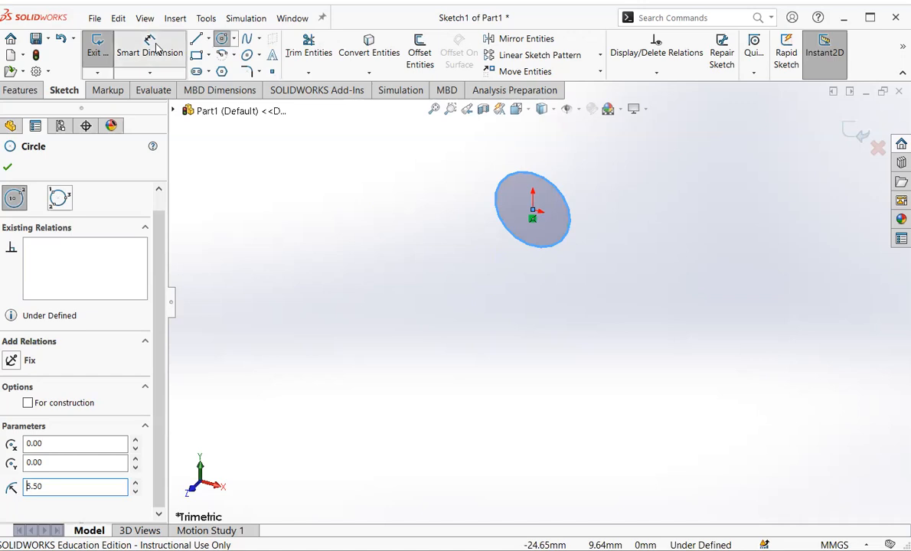
click(564, 191)
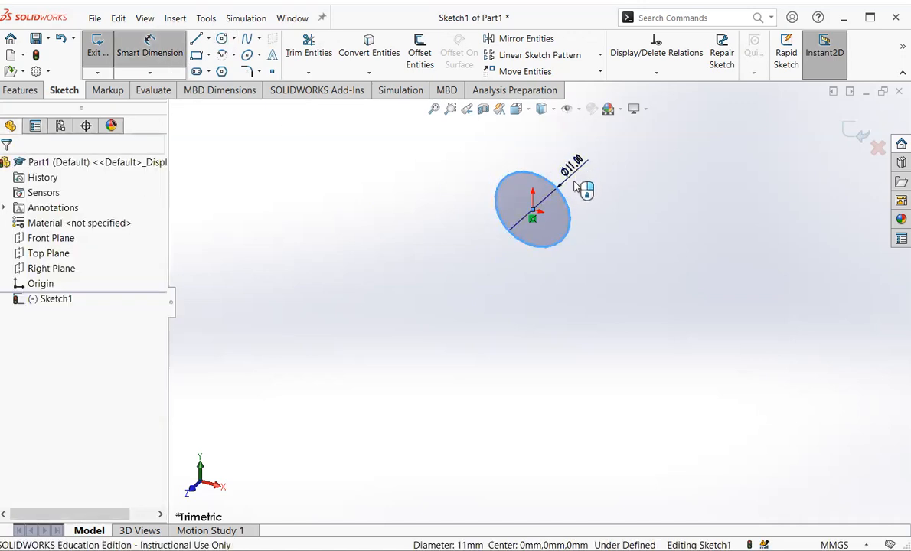
click(580, 174)
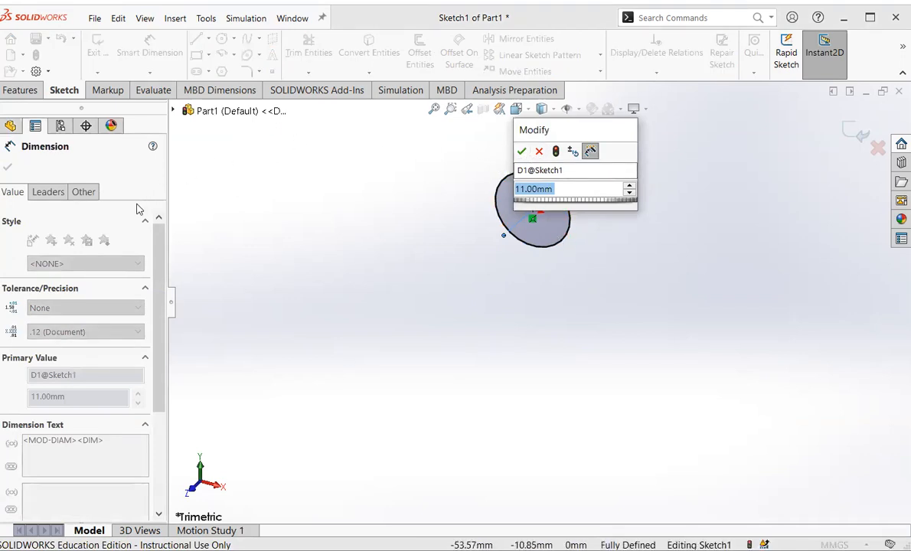
click(521, 150)
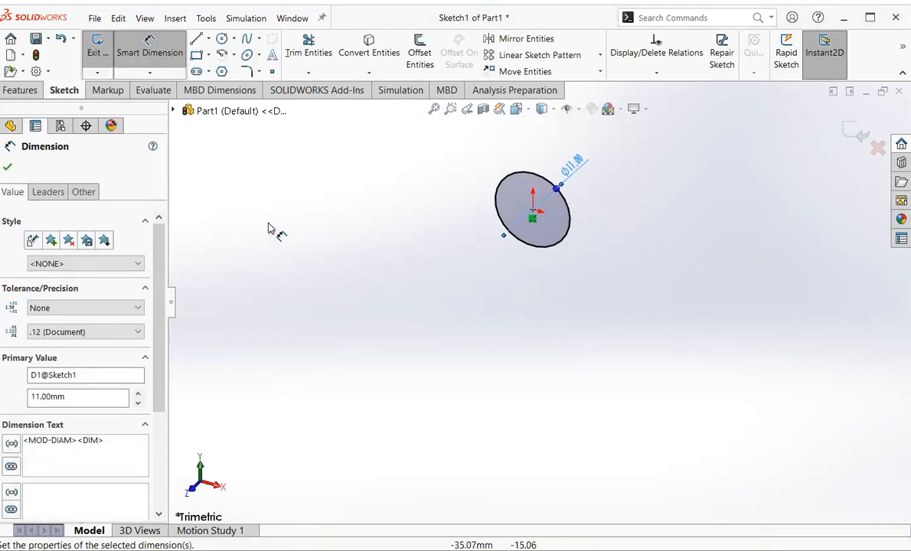
click(167, 65)
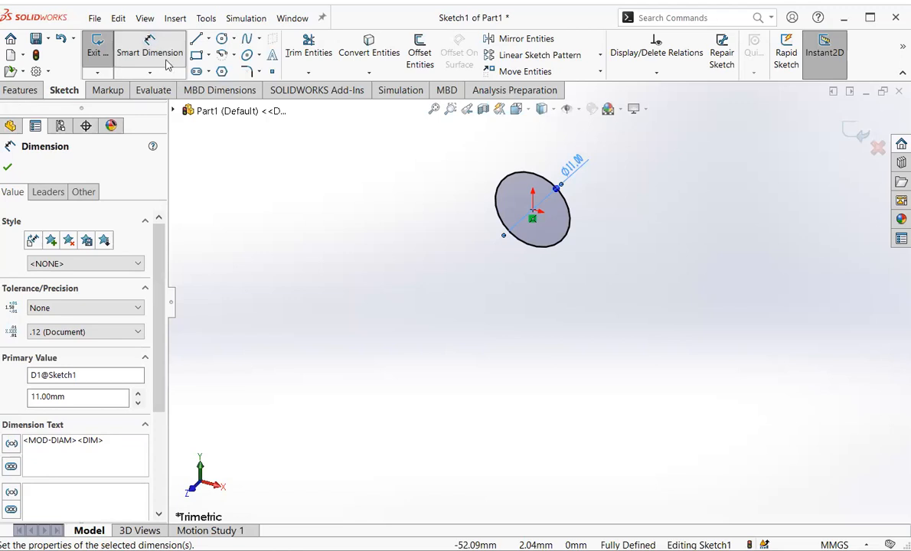
Sketch a second circle of radius 3.30 mm centred about 7.9 mm directly below the origin, overlapping the first circle.
click(220, 39)
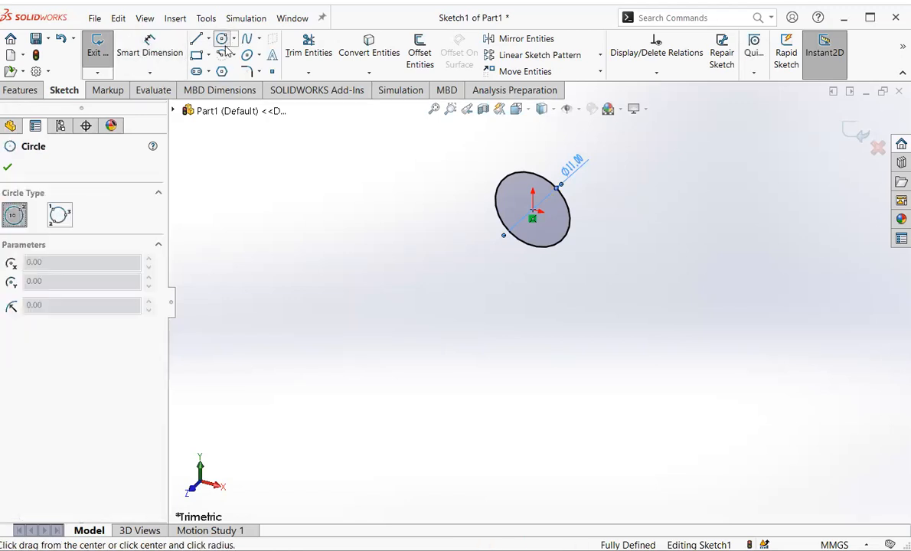
click(536, 260)
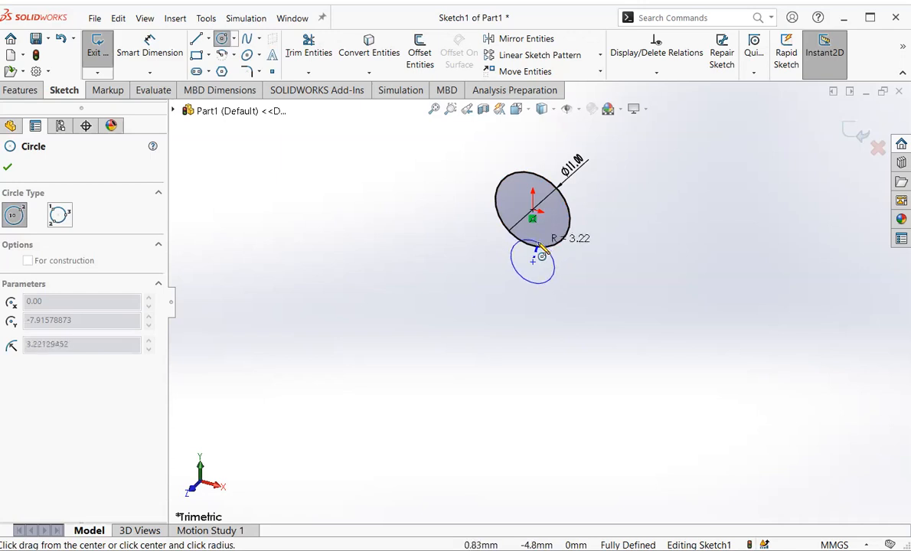
click(544, 243)
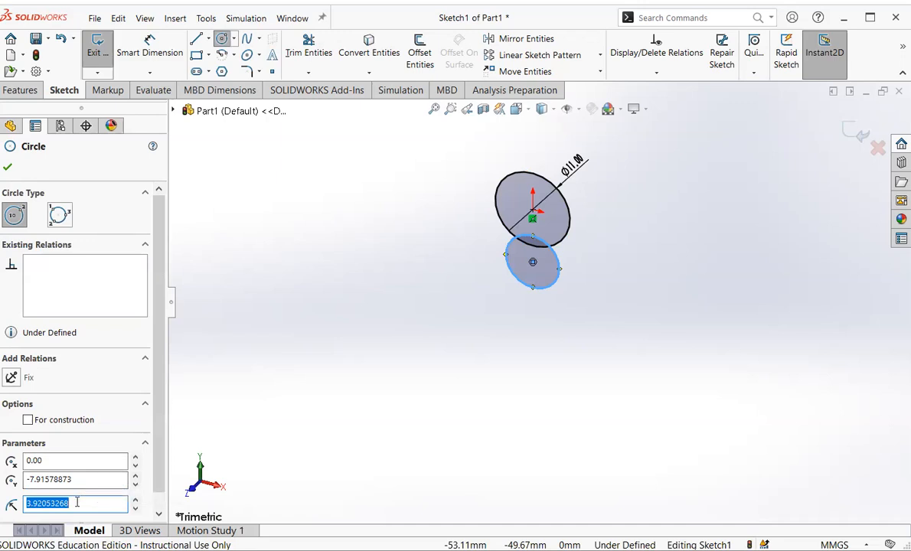
drag(76, 501, 31, 499)
text(3.30)
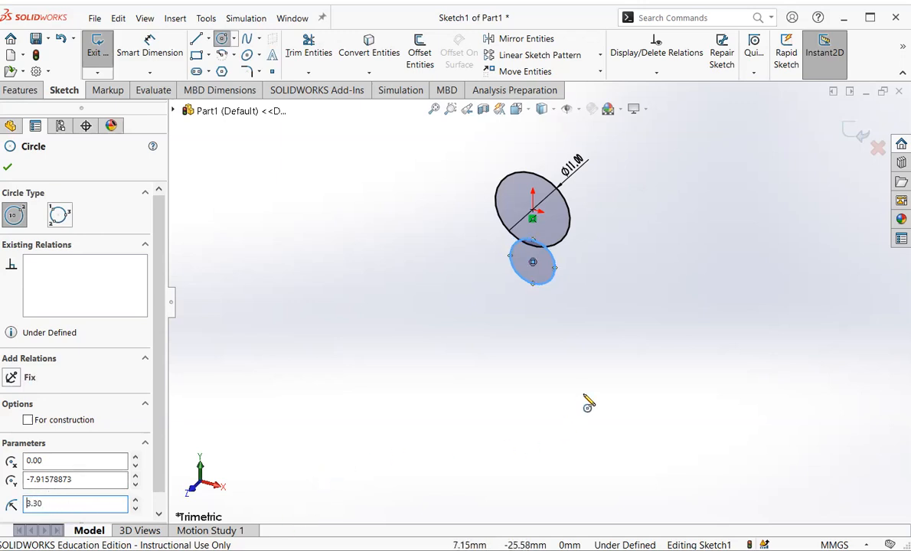
Dimension the distance between the two circle centres as 5 mm and trim away the arcs inside their overlap.
click(164, 49)
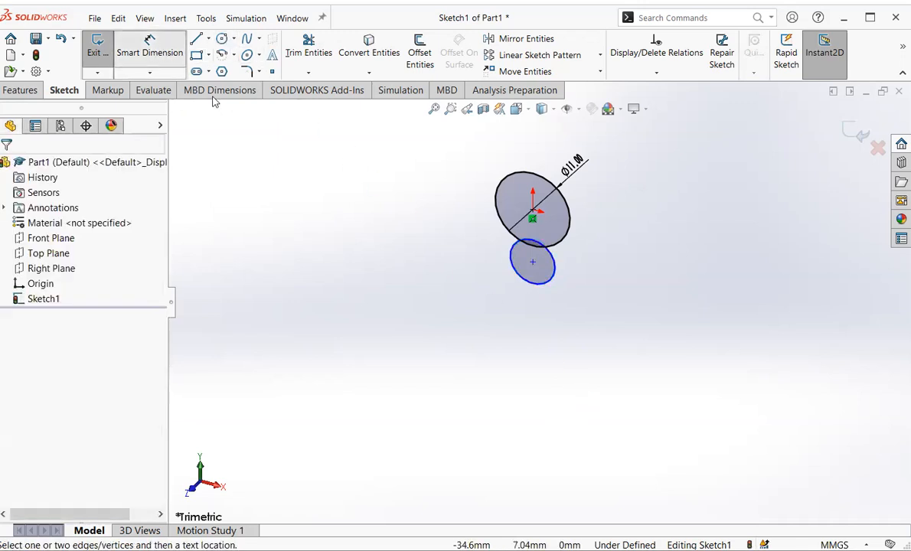
click(534, 215)
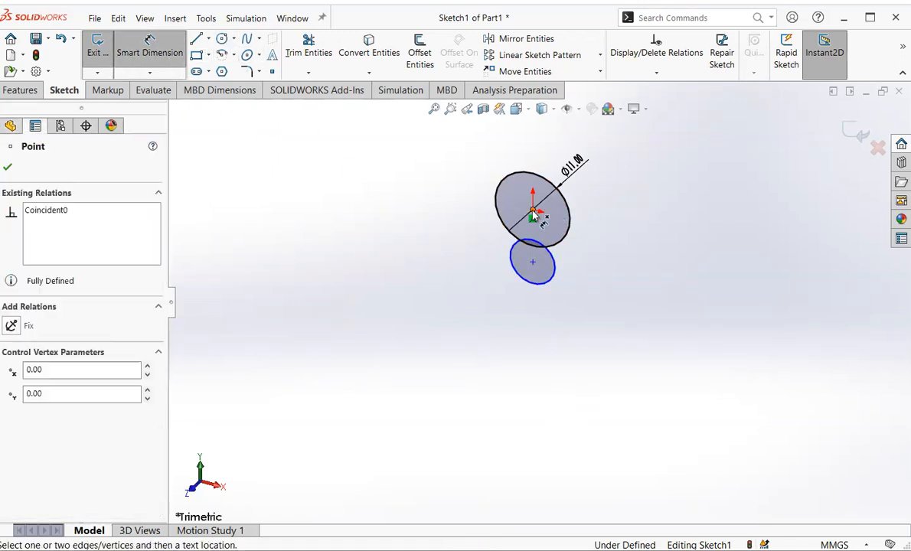
click(534, 263)
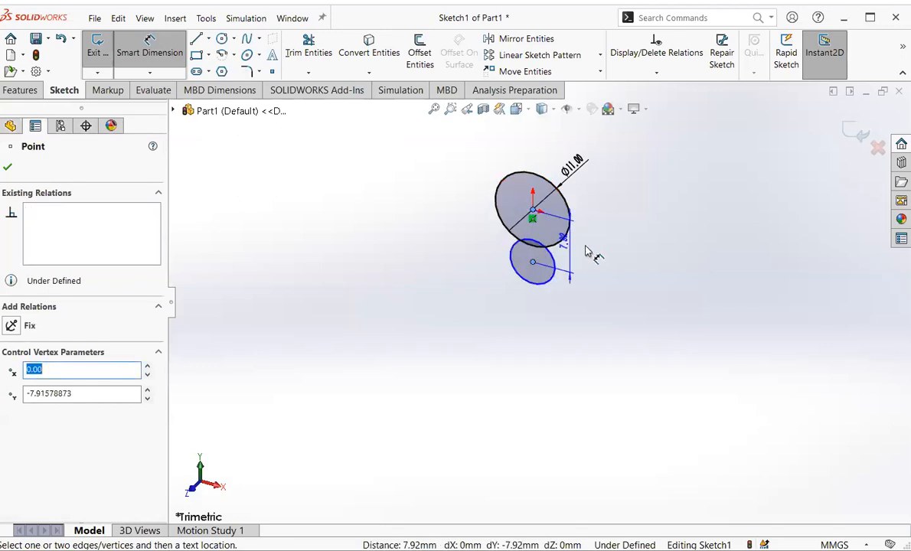
click(618, 259)
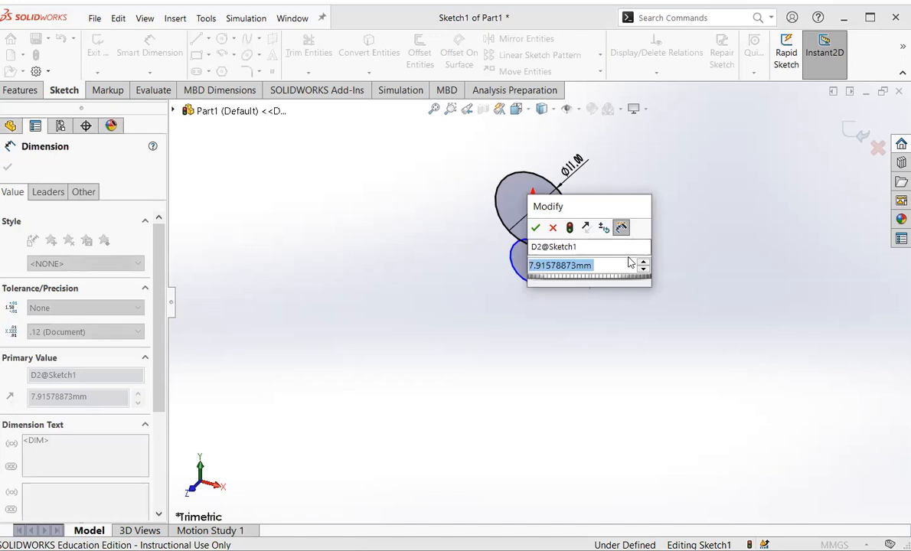
text(5)
key(Return)
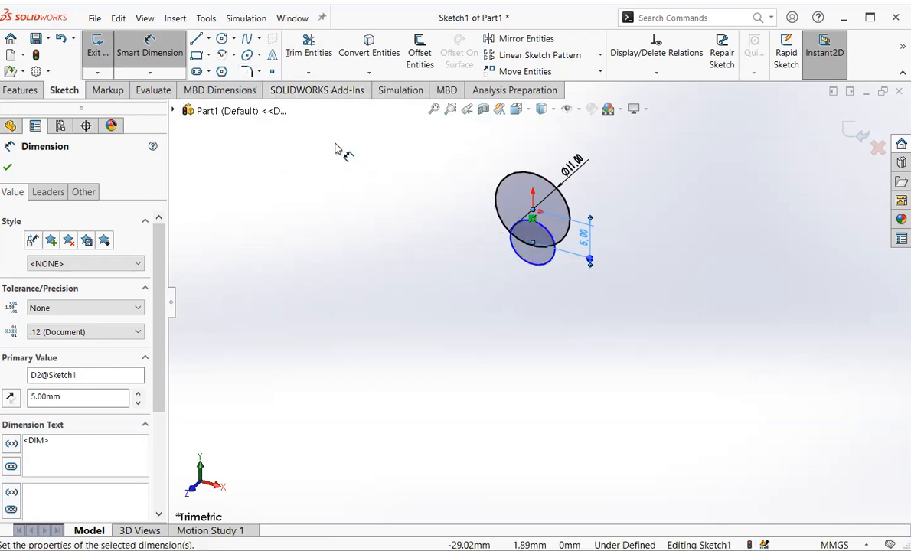
click(318, 62)
click(543, 230)
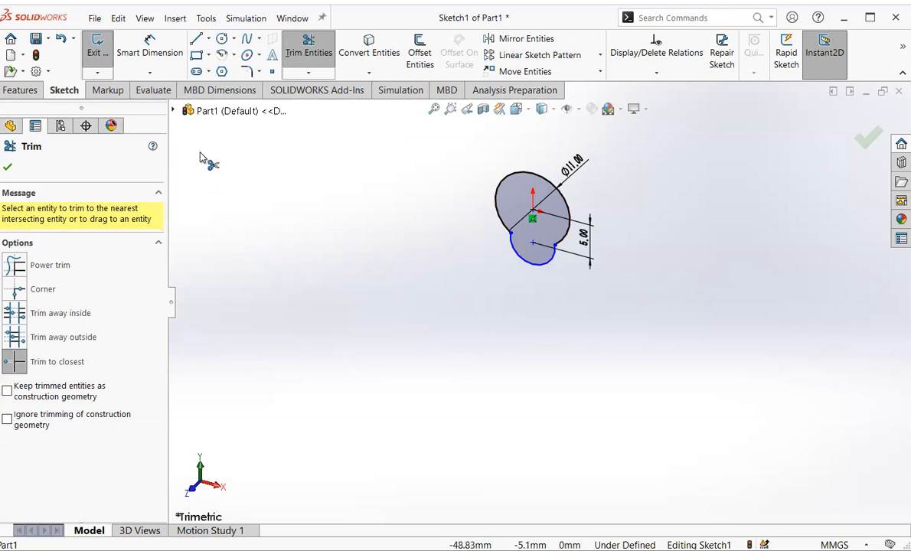
Extrude the trimmed two-circle profile 1 mm with the Mid Plane end condition.
click(20, 91)
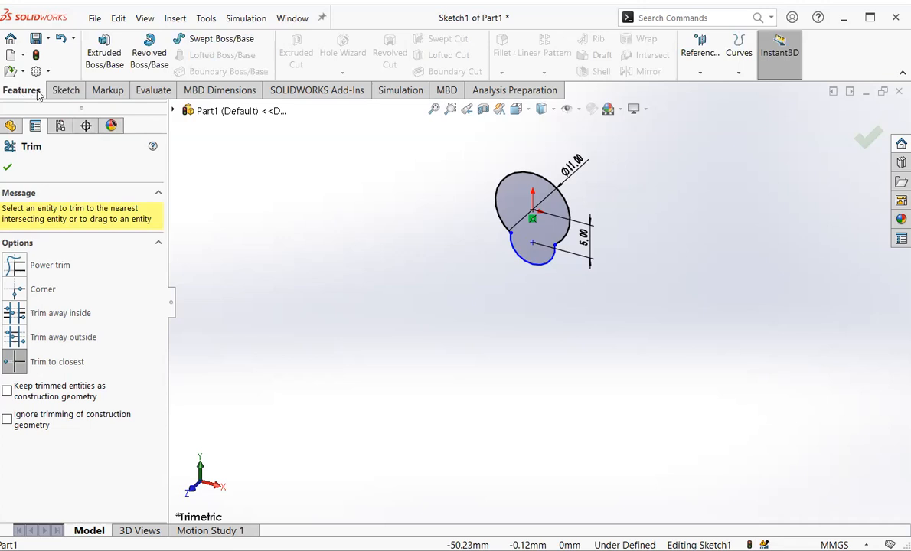
click(106, 57)
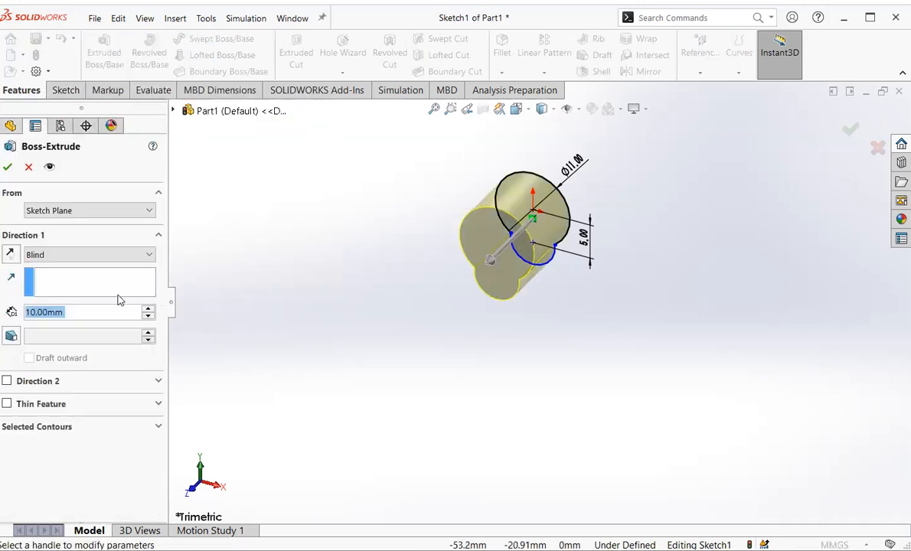
click(127, 254)
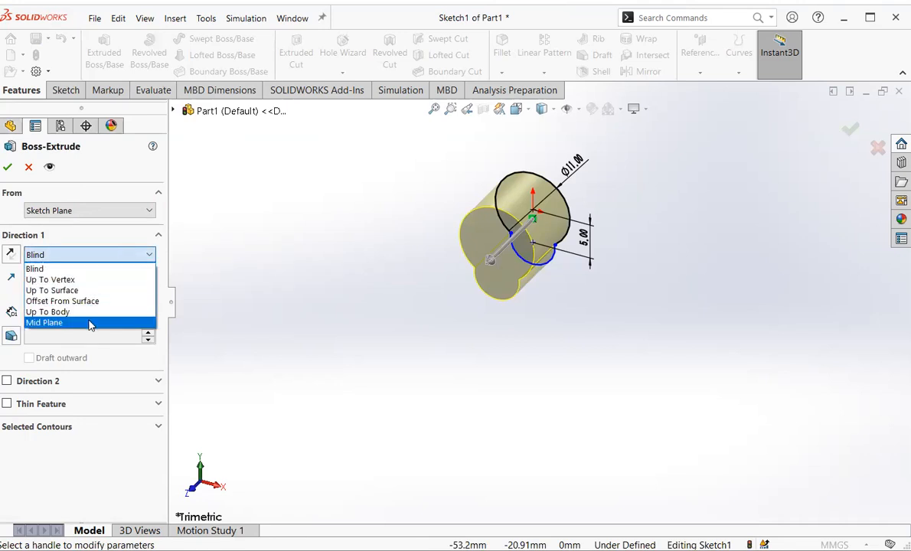
click(90, 322)
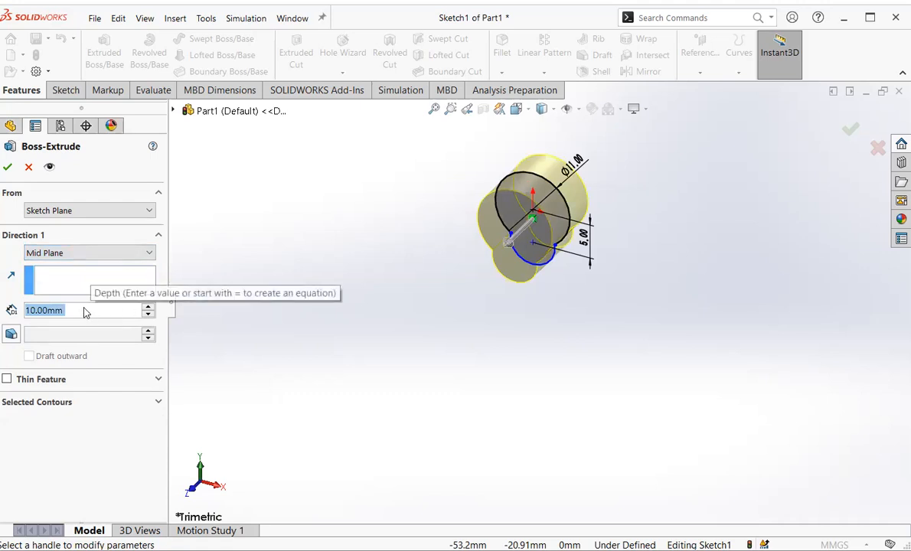
text(1)
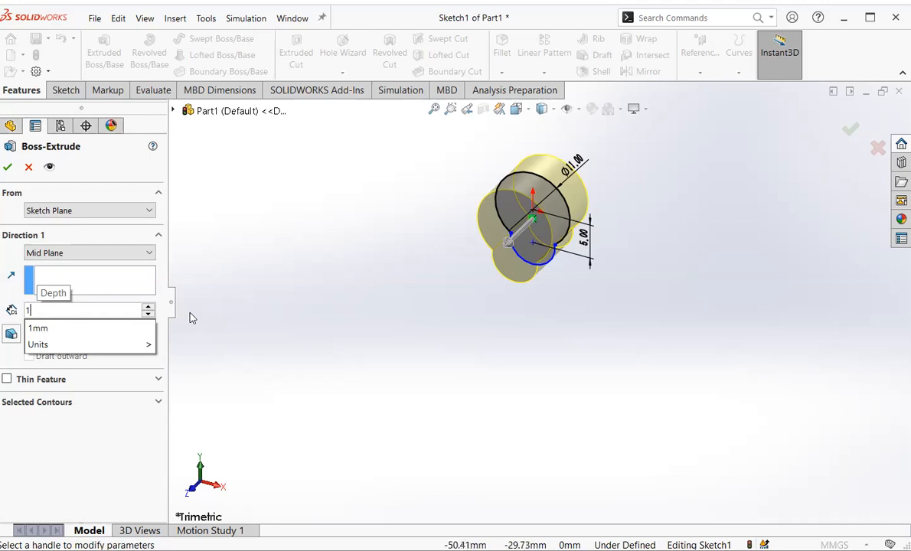
key(Return)
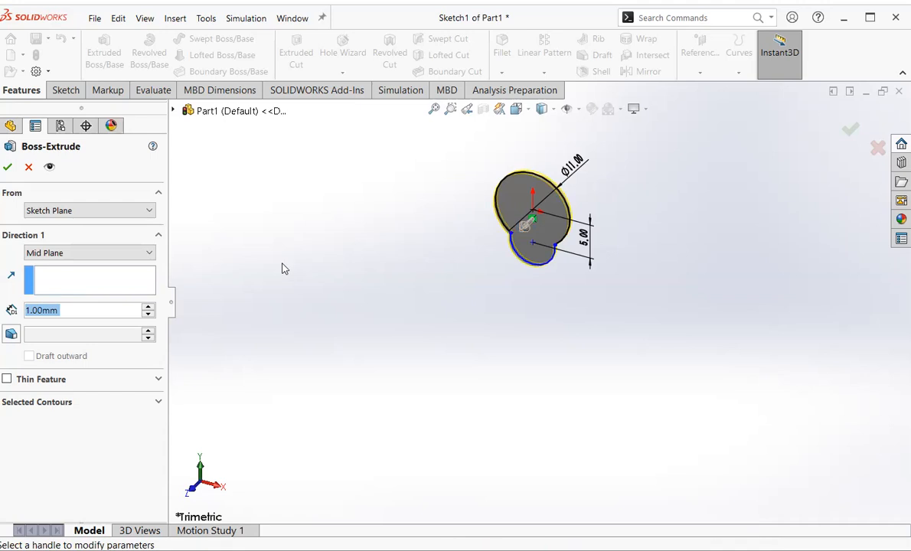
click(7, 167)
click(8, 168)
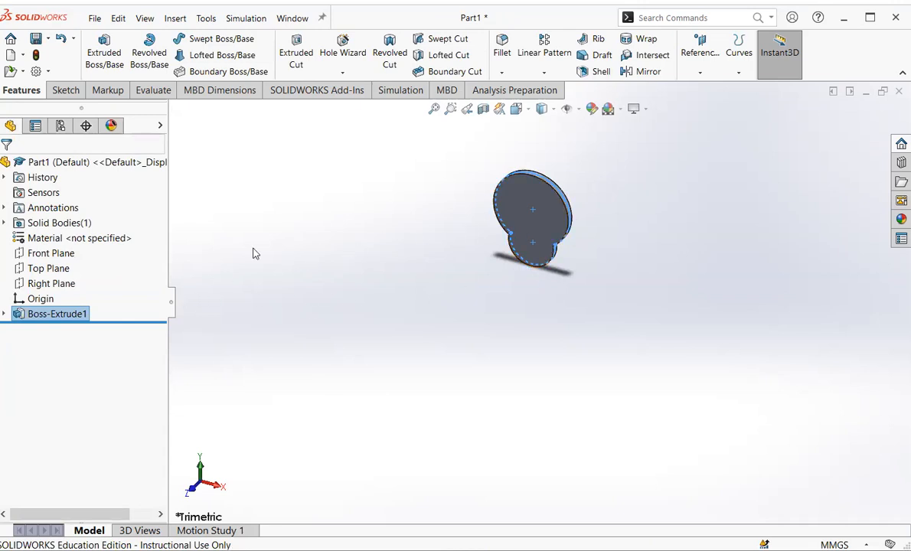
click(296, 70)
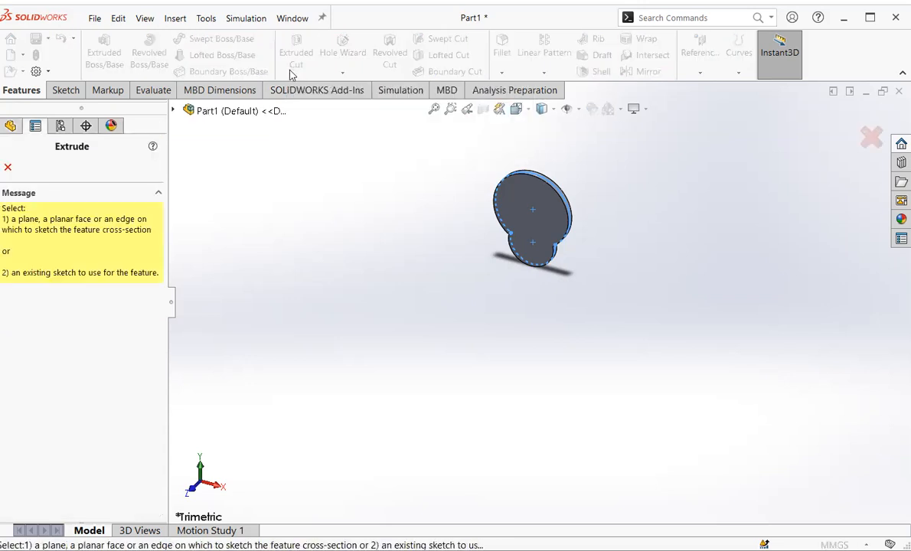
click(66, 90)
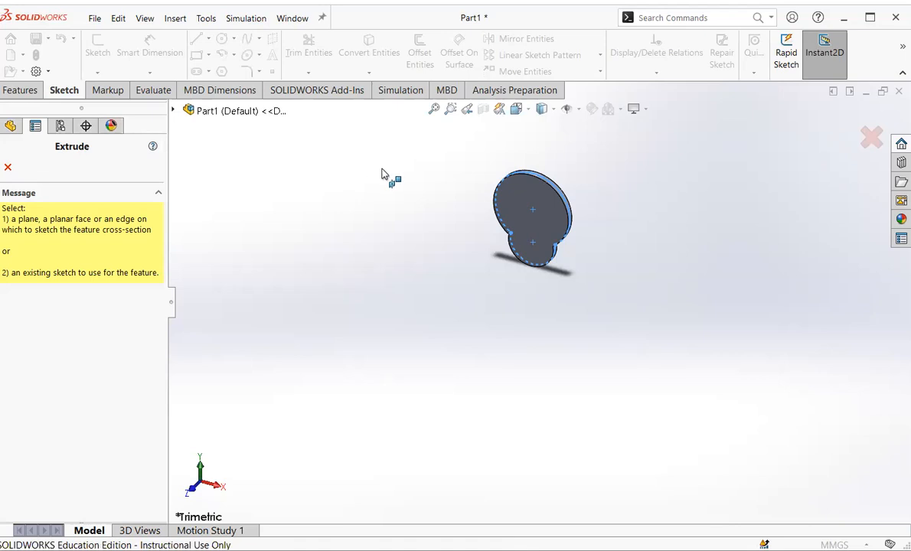
click(8, 167)
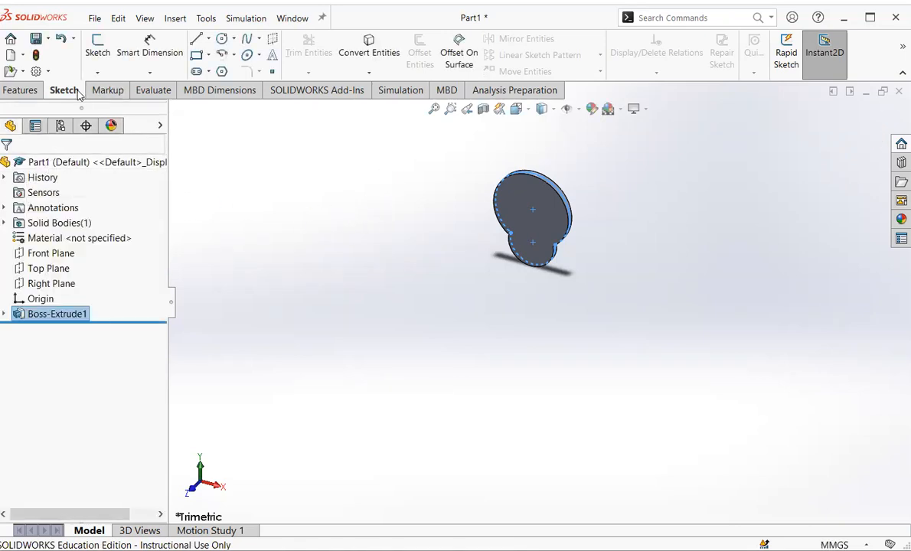
Sketch a circle of radius 3.3 mm centred on the origin on the Front Plane.
click(50, 253)
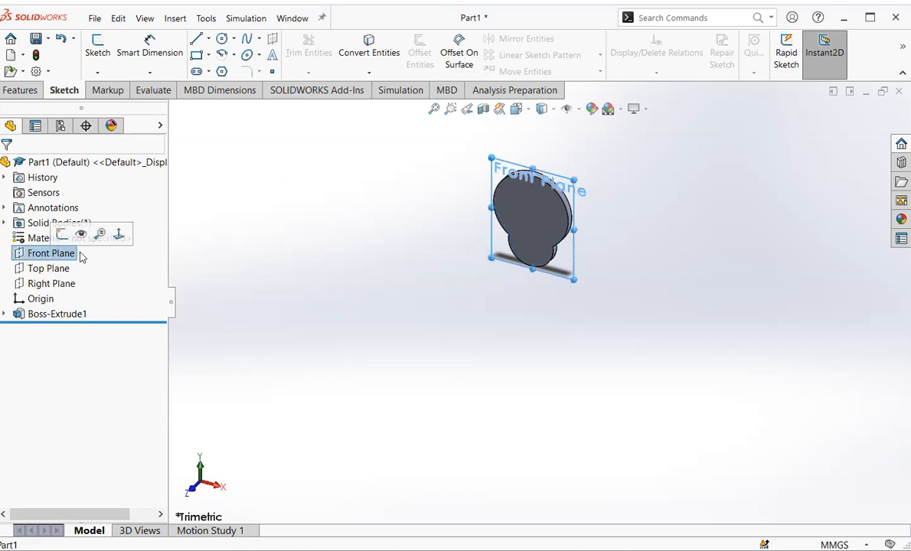
scroll(589, 160, up, 2)
scroll(587, 170, down, 3)
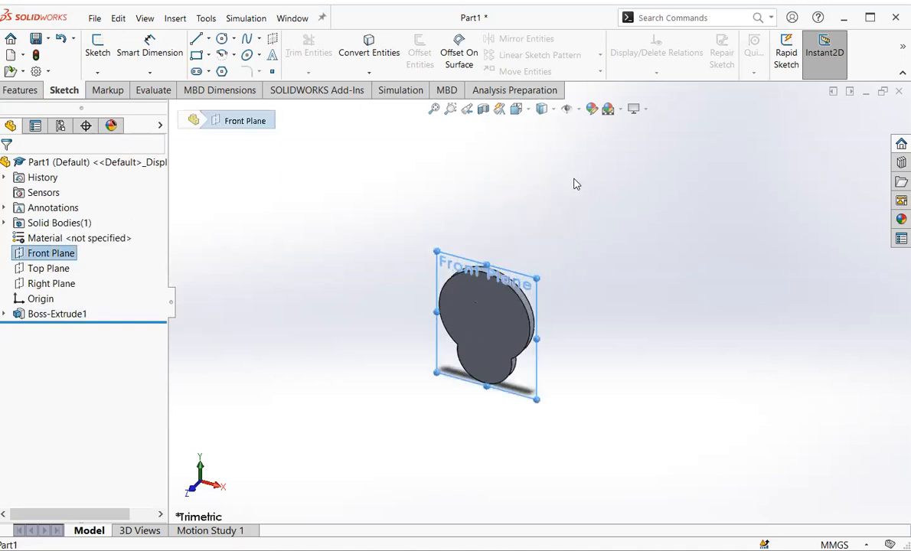
scroll(552, 225, down, 2)
scroll(551, 224, up, 1)
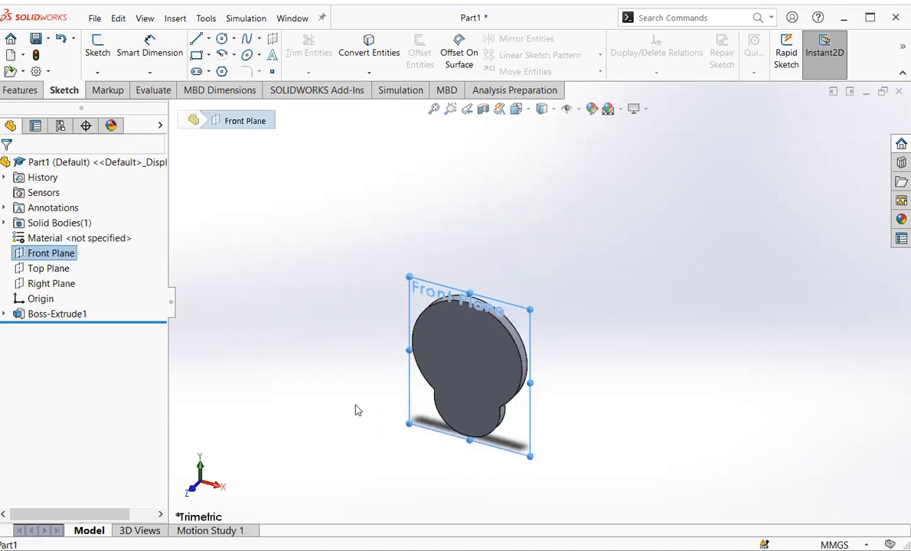
scroll(431, 399, down, 1)
scroll(431, 400, down, 1)
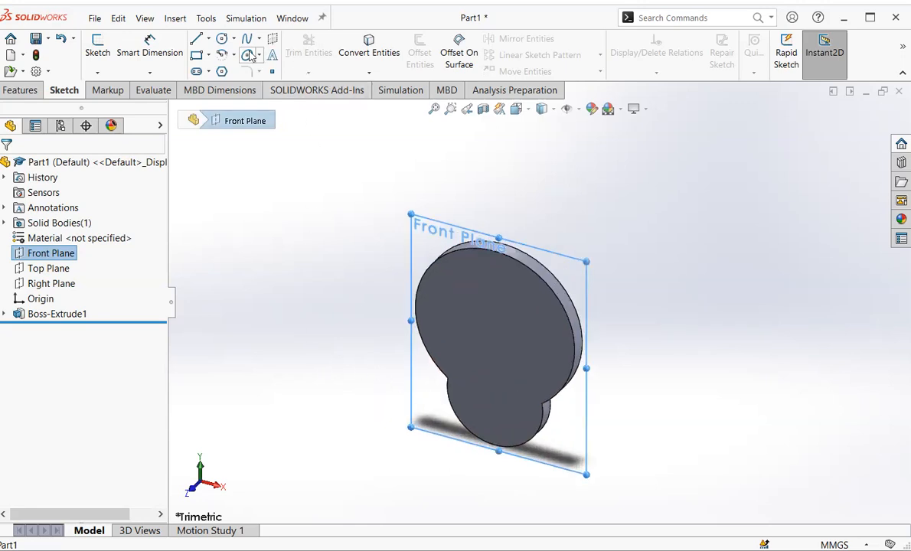
click(222, 39)
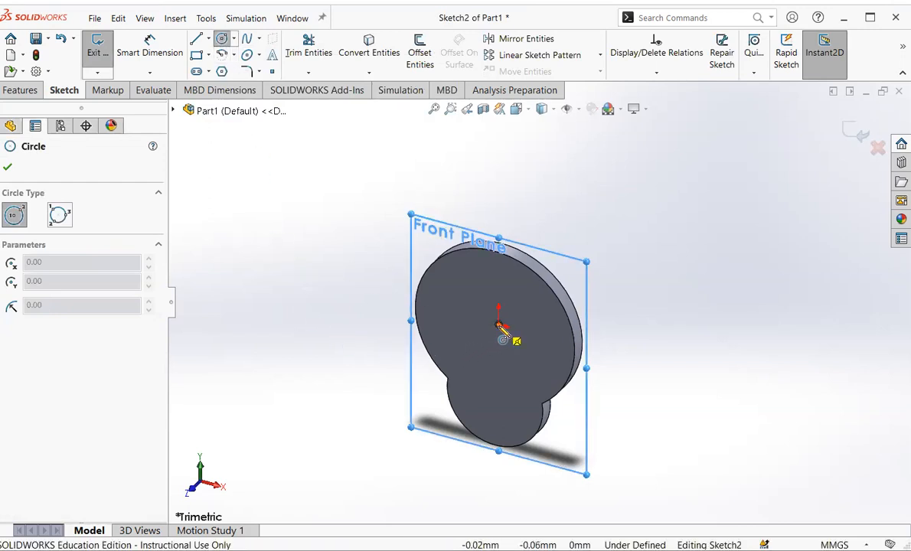
click(499, 323)
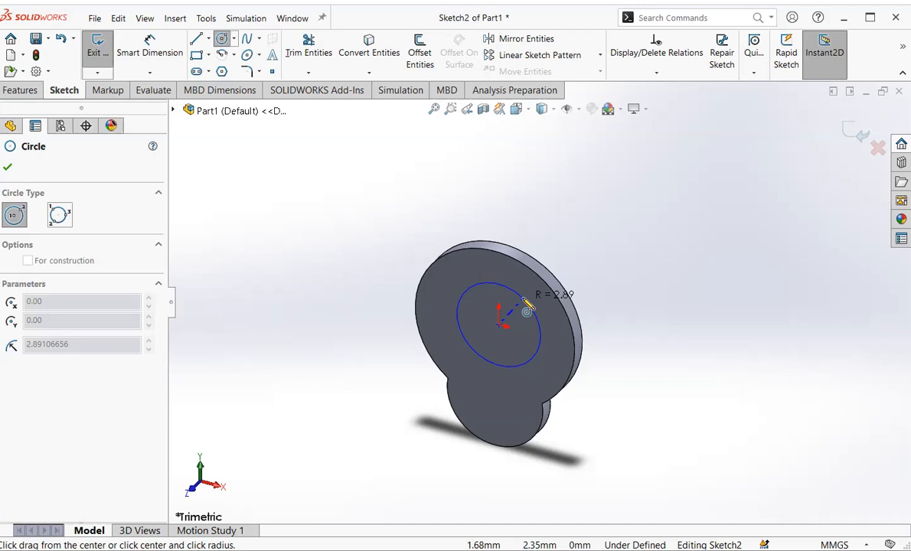
click(524, 302)
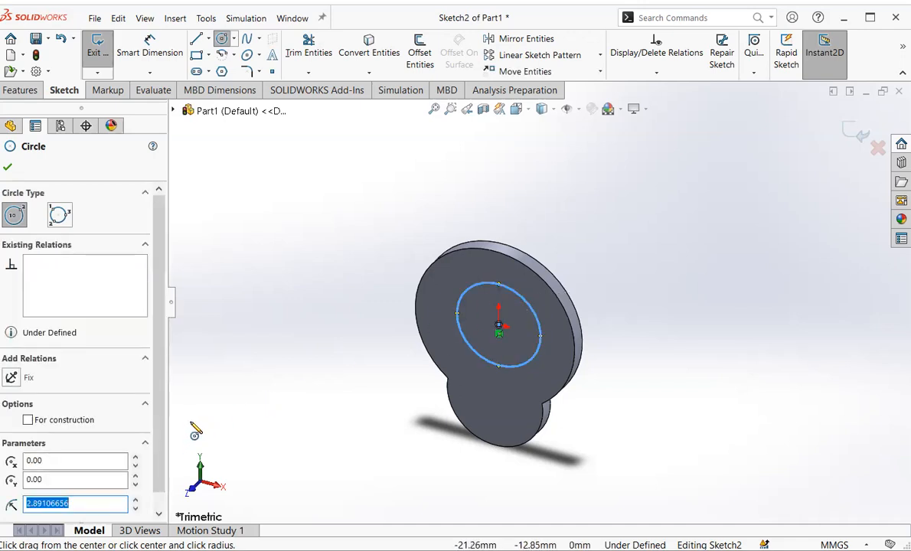
text(3.3)
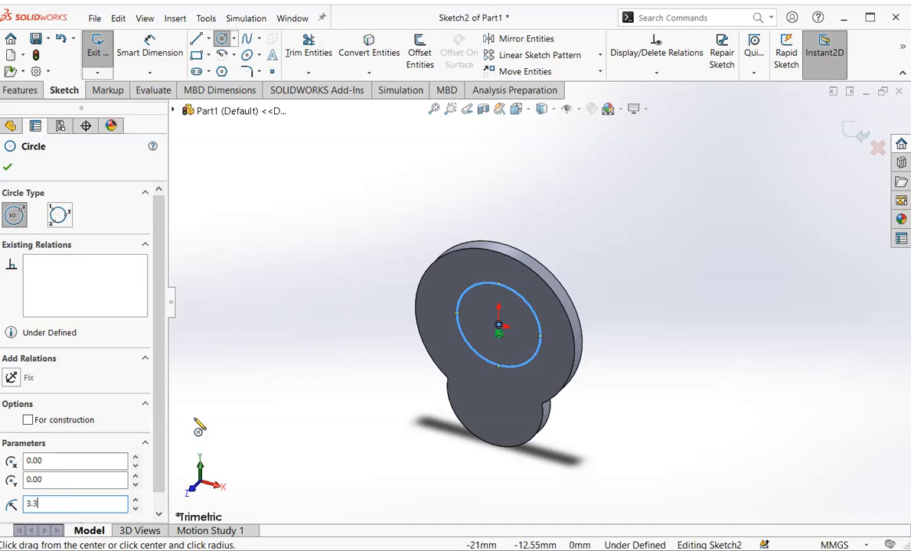
key(Return)
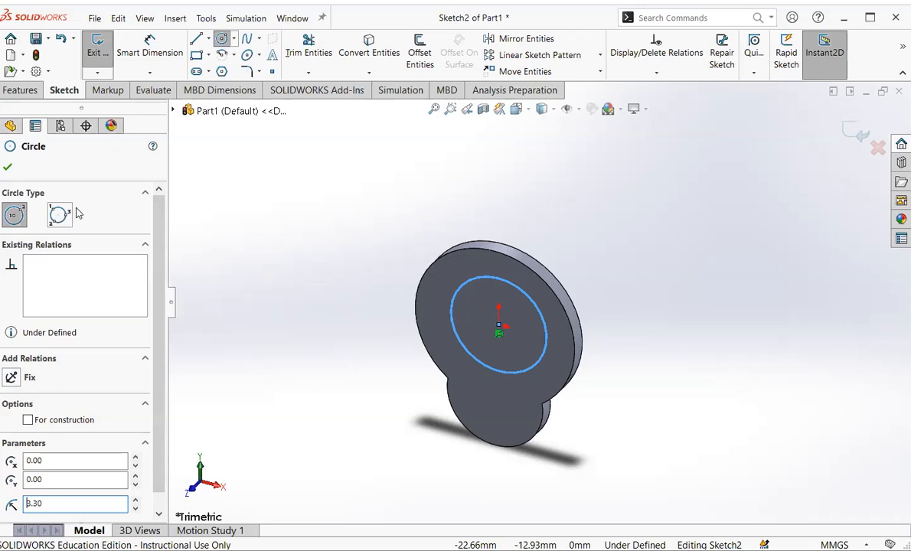
click(8, 168)
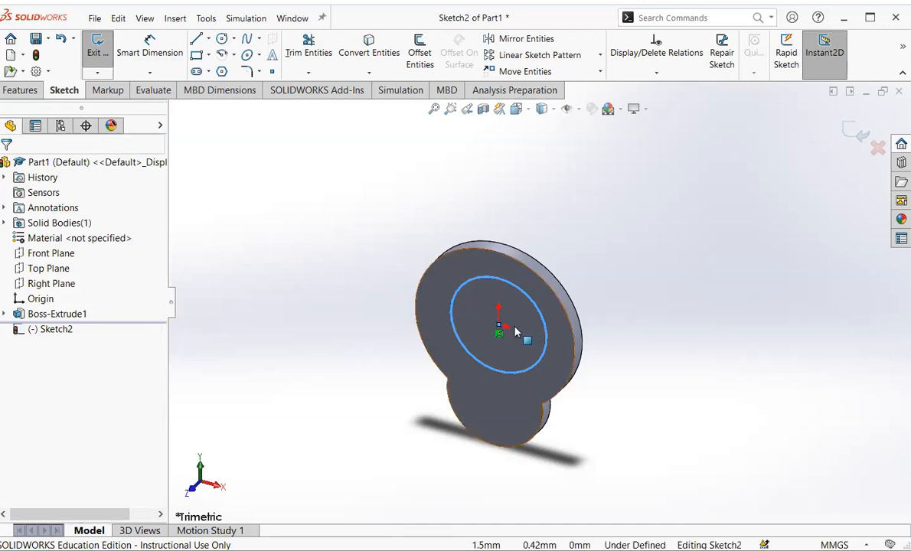
Cut-extrude the 3.3 mm radius circle 1 mm through the plate with the Mid Plane end condition.
click(22, 91)
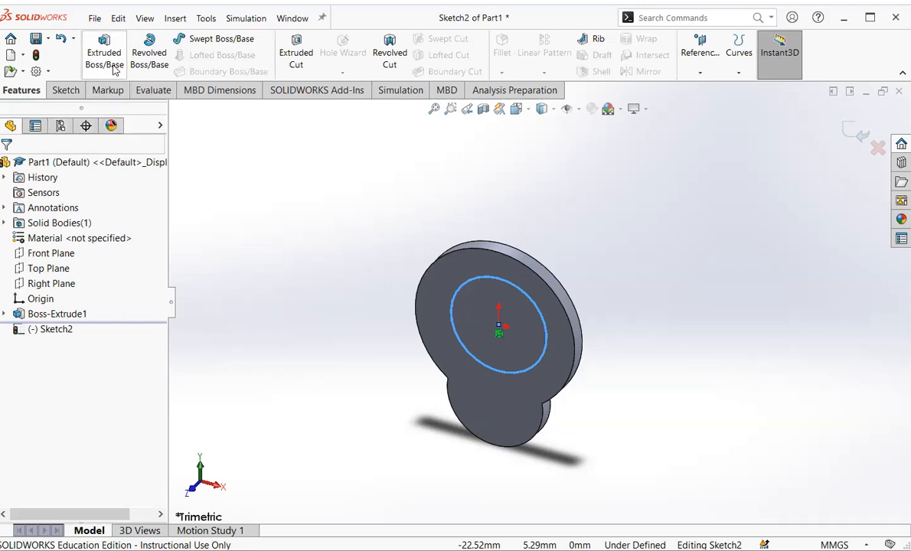
click(298, 55)
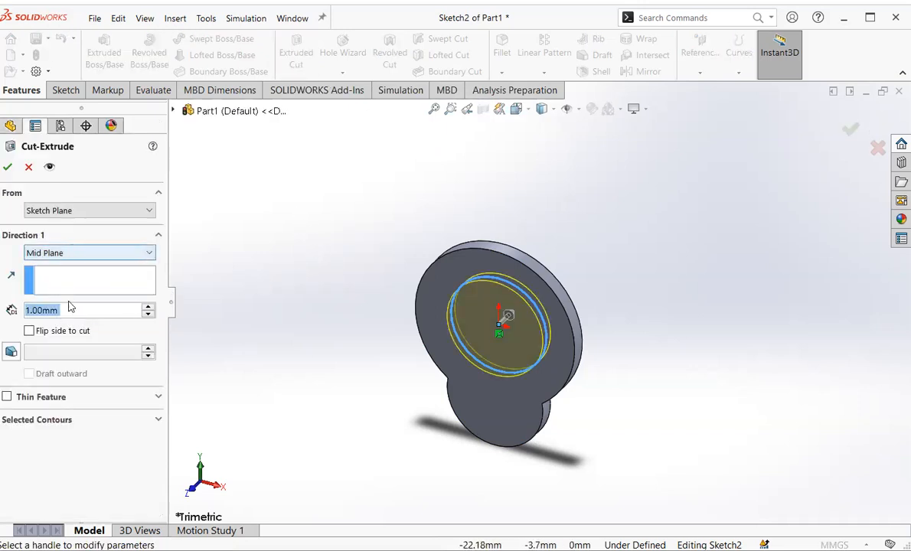
click(9, 167)
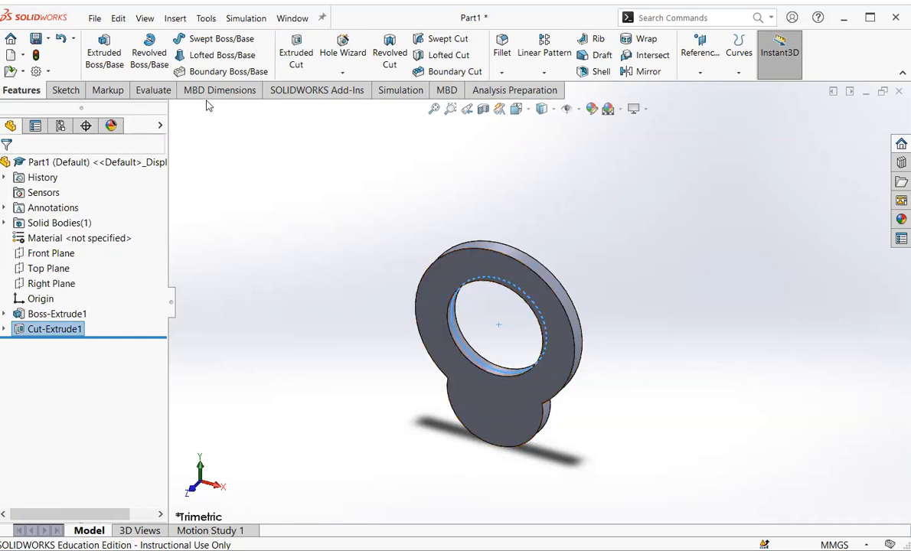
On the Front Plane viewed head-on, sketch a 0.5 mm radius circle about 2.0 mm left of and 5.9 mm below the origin.
click(65, 91)
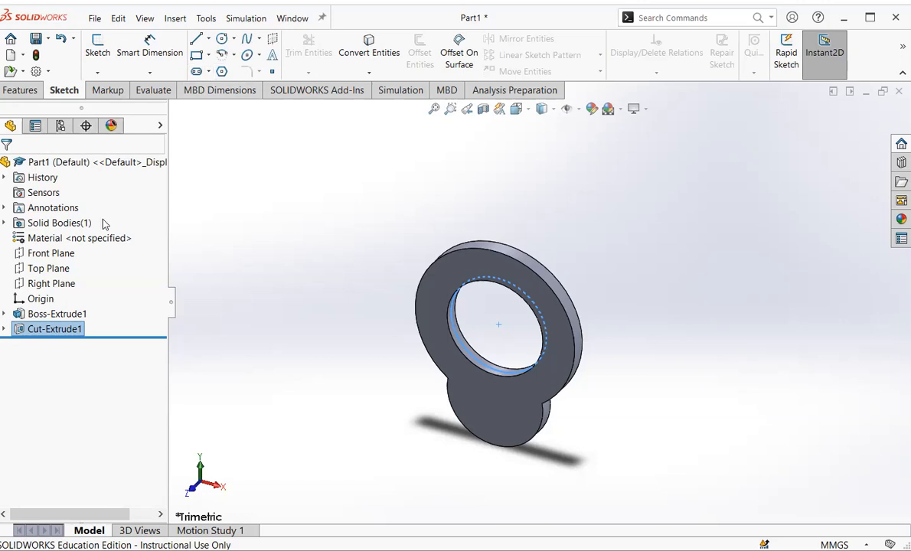
click(69, 256)
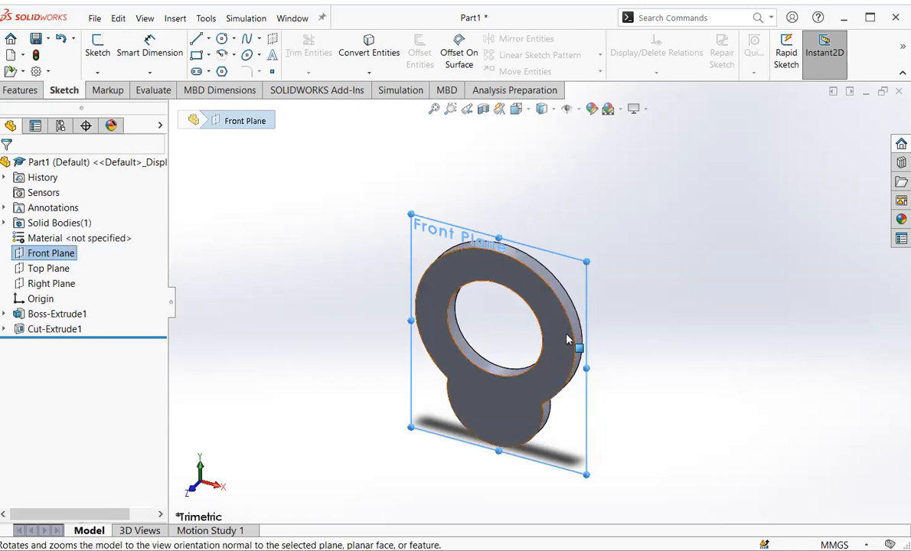
click(526, 114)
click(370, 351)
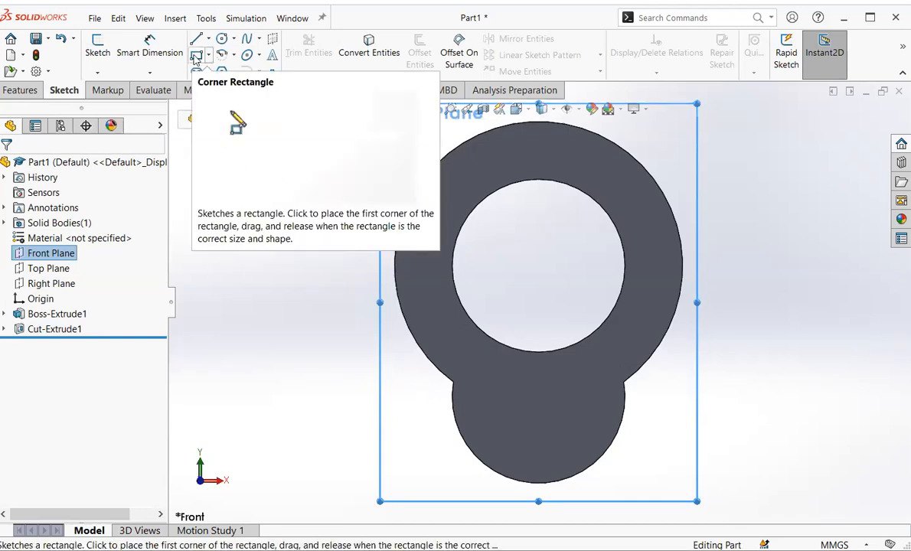
click(222, 38)
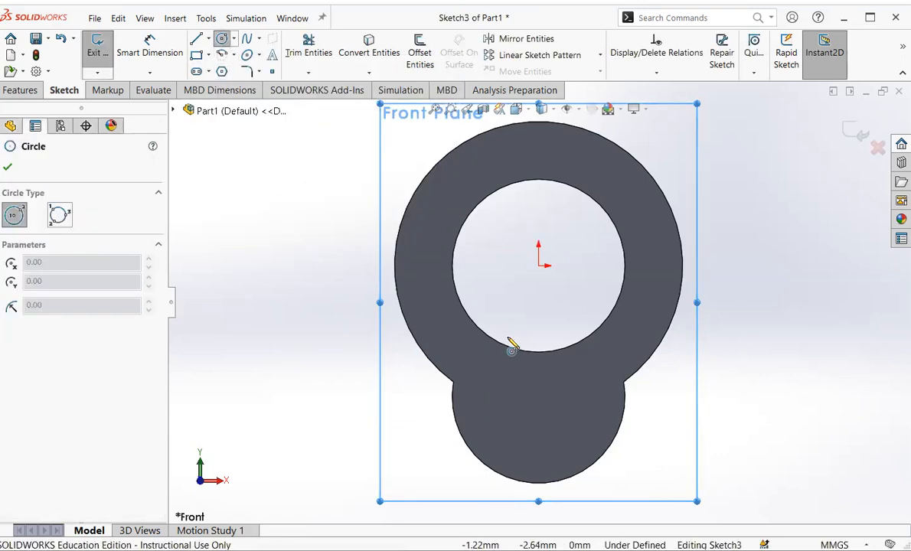
click(486, 422)
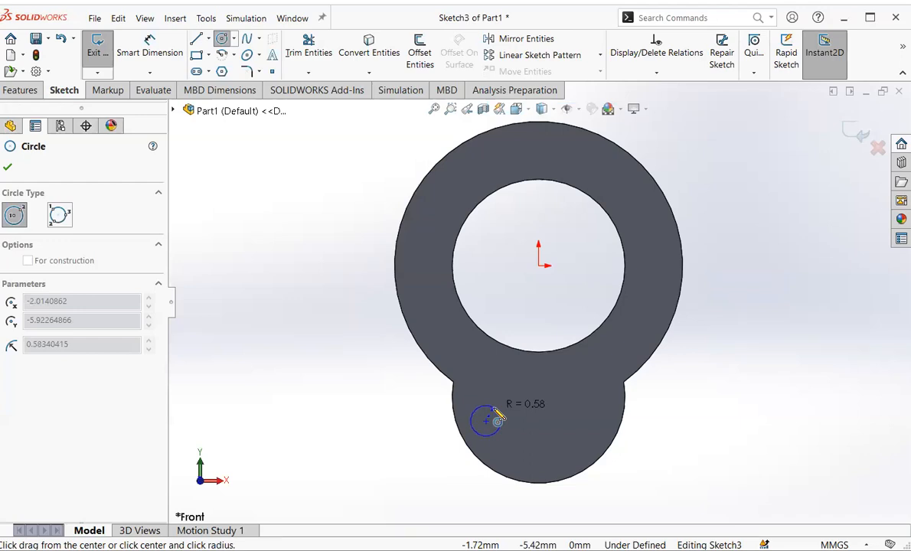
click(496, 417)
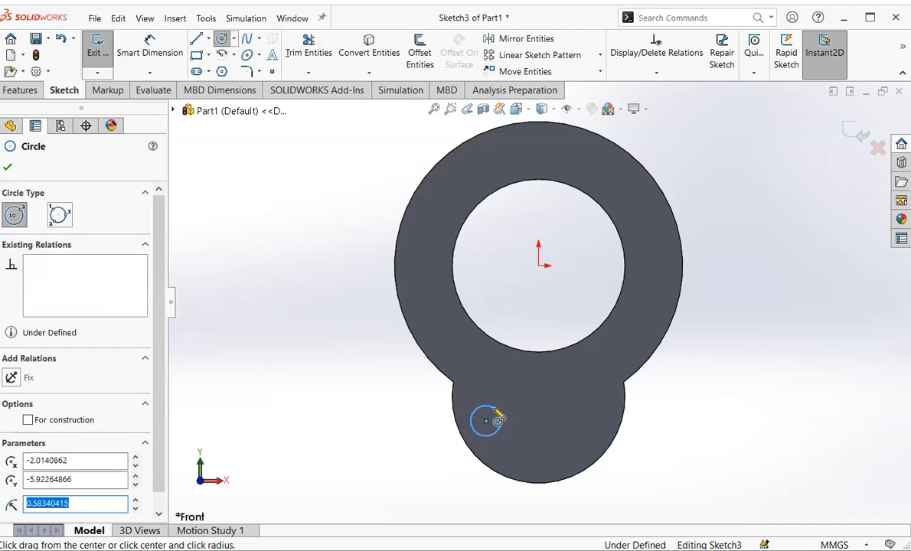
text(.5)
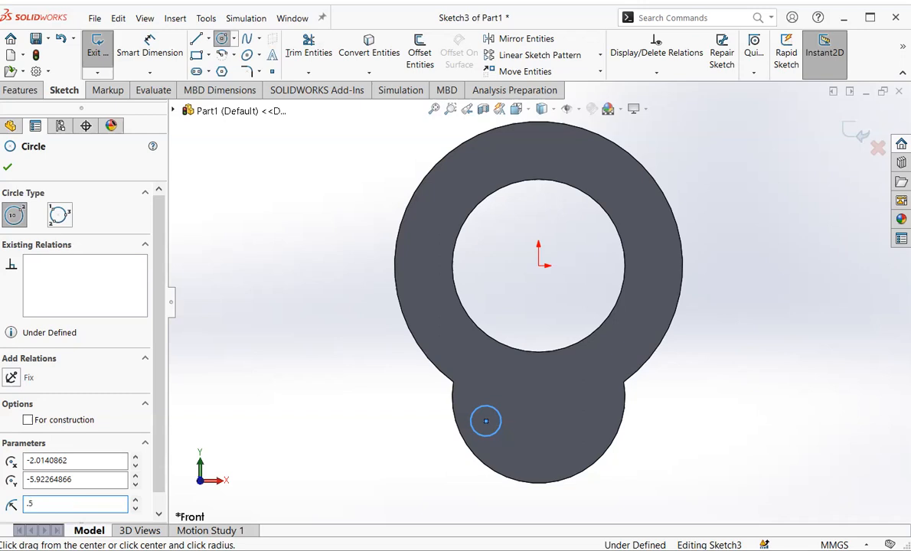
key(Return)
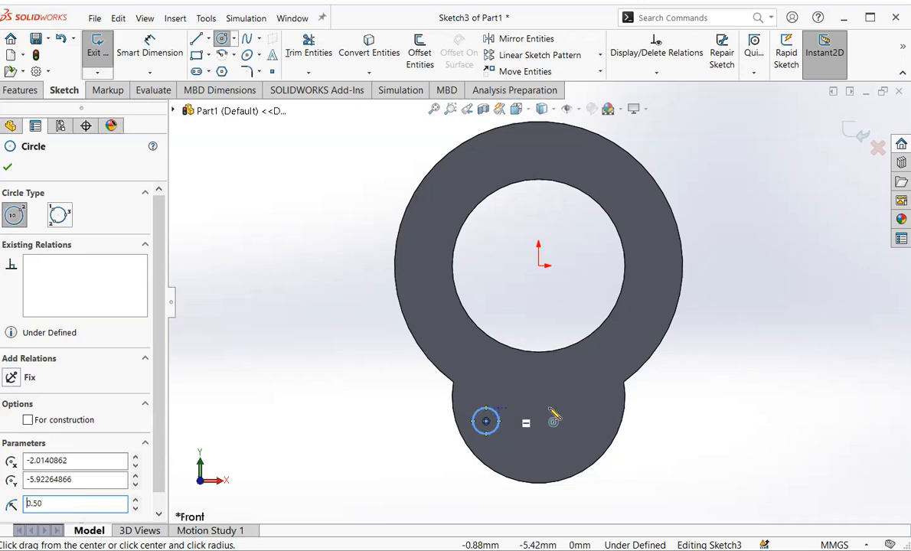
Sketch a second 0.5 mm radius circle level with the first, centred about 1.7 mm right of the origin.
click(587, 421)
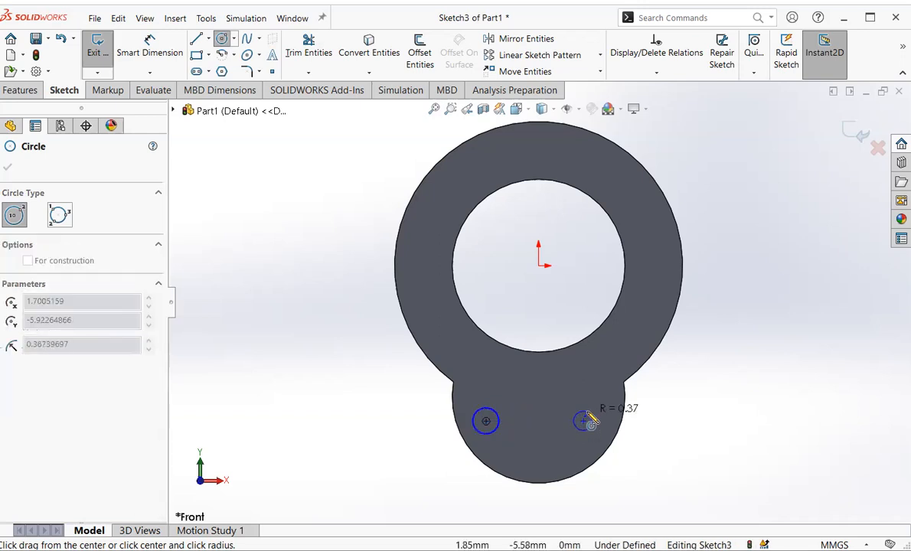
click(592, 410)
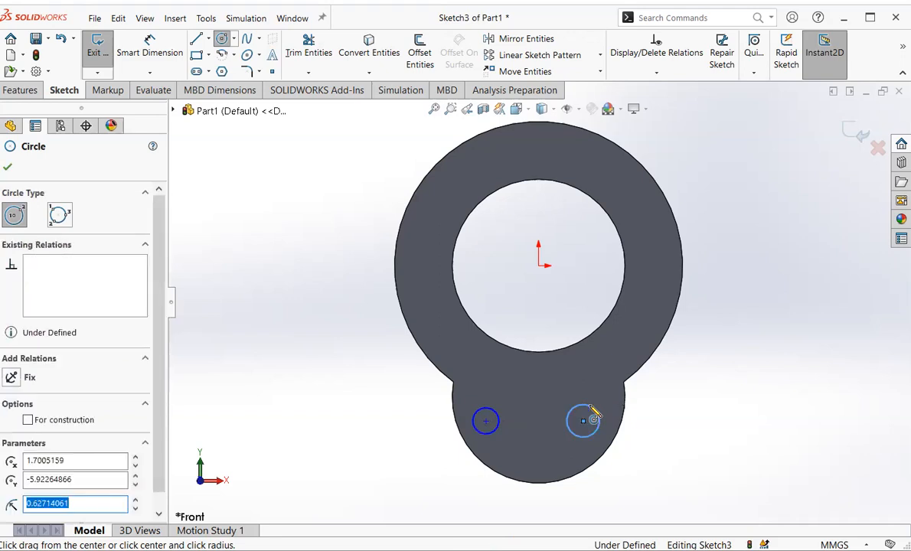
key(BackSpace)
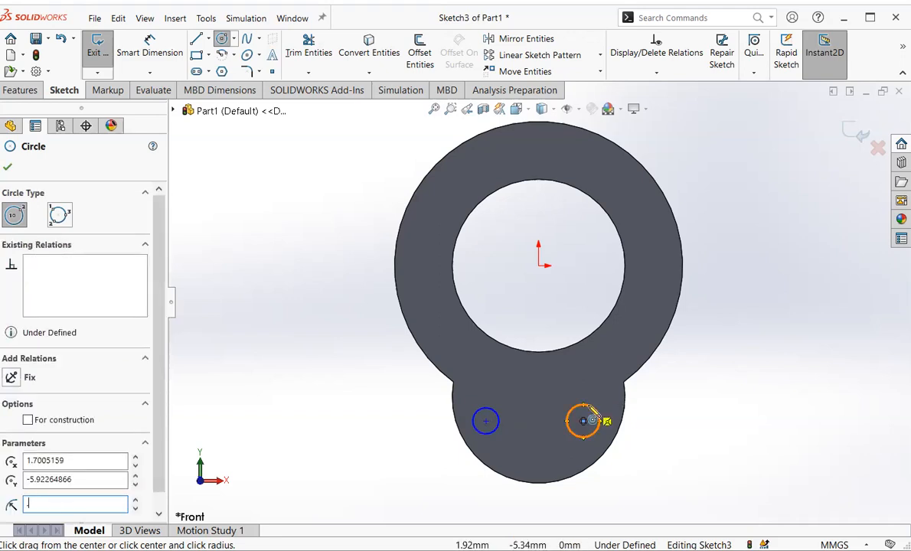
text(.5)
key(Return)
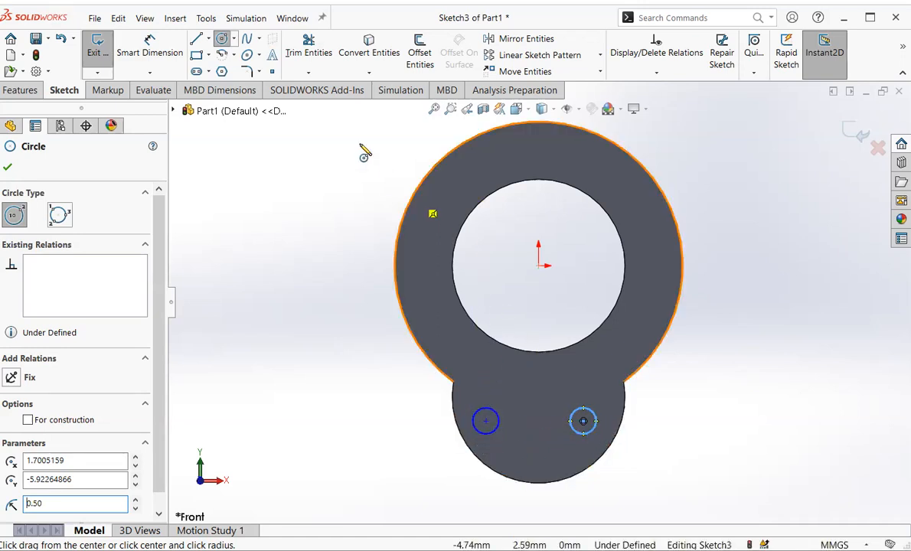
Sketch a tall corner rectangle between the two small circles, running from inside the large hole to below the plate's lower lobe.
click(197, 57)
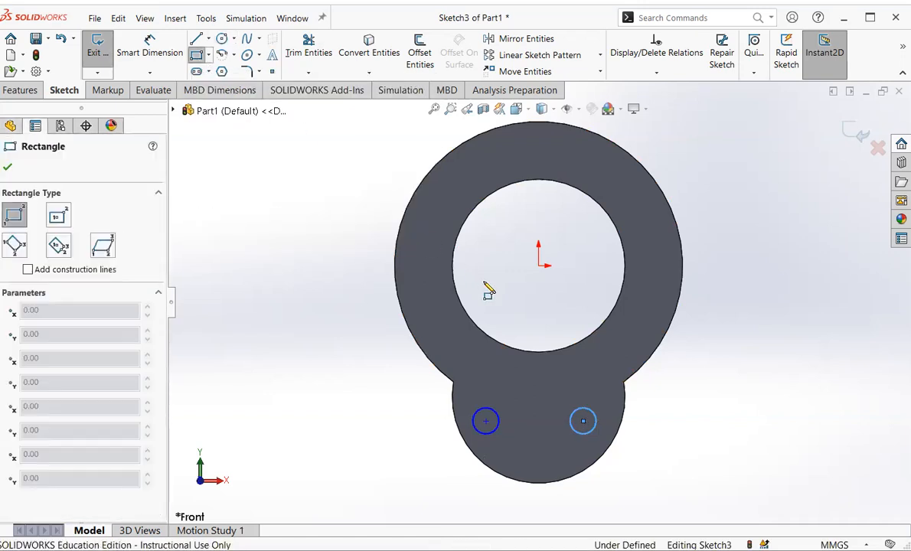
click(514, 321)
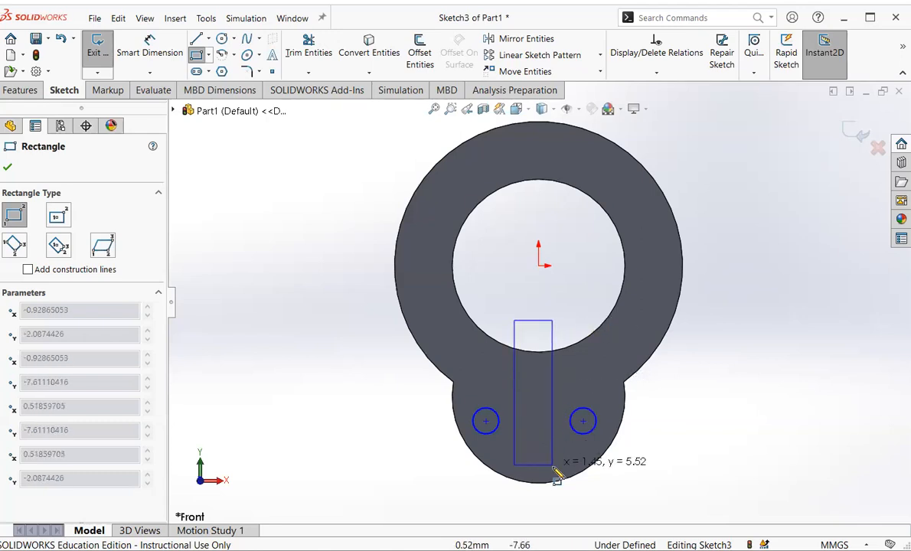
click(561, 517)
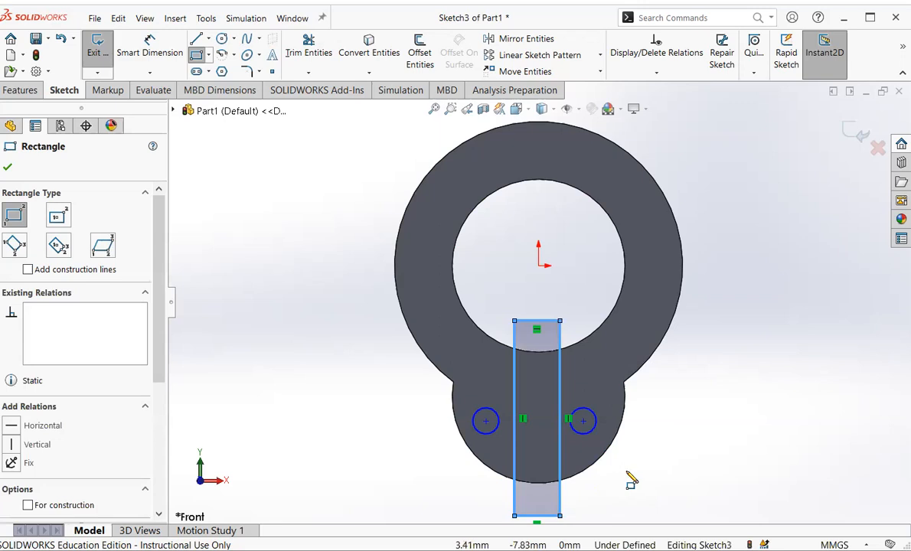
Add a horizontal dimension of 1.8 mm between the left small circle's centre and the origin.
click(153, 47)
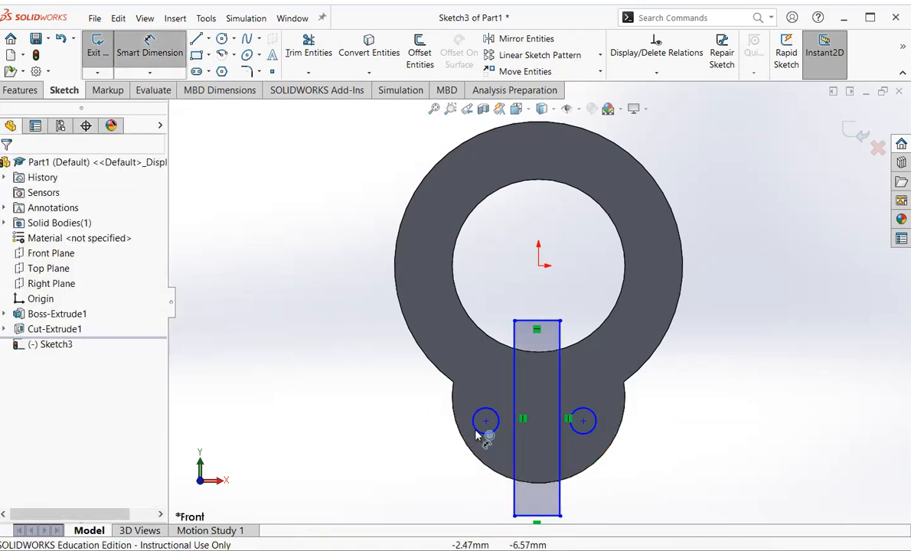
click(150, 74)
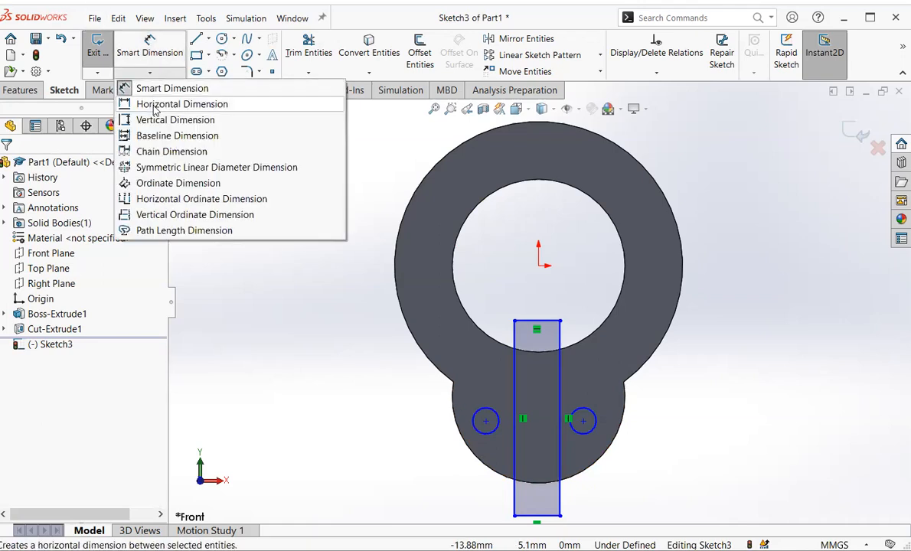
click(156, 106)
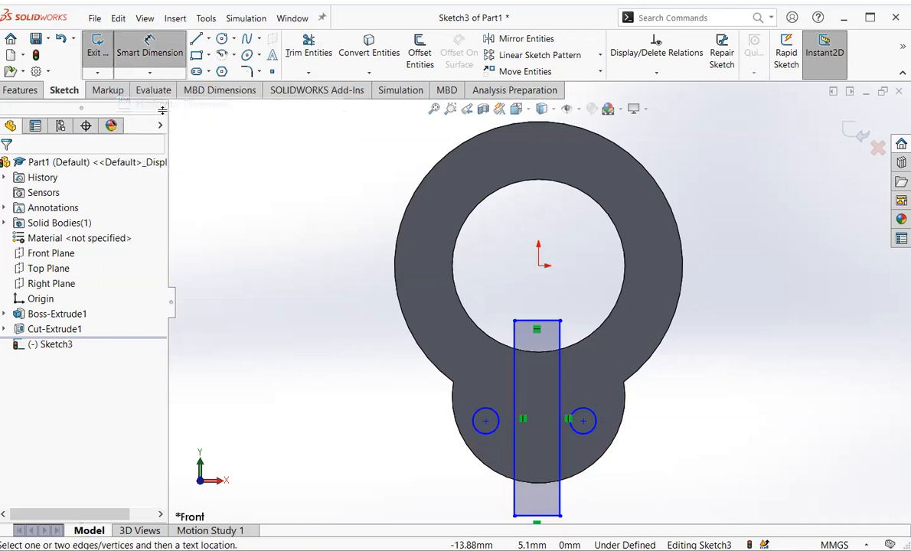
click(486, 421)
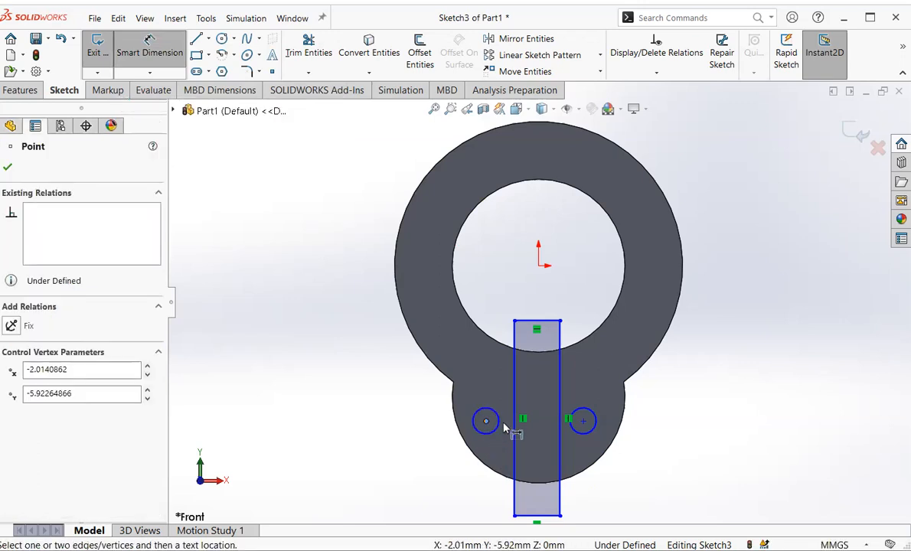
click(539, 266)
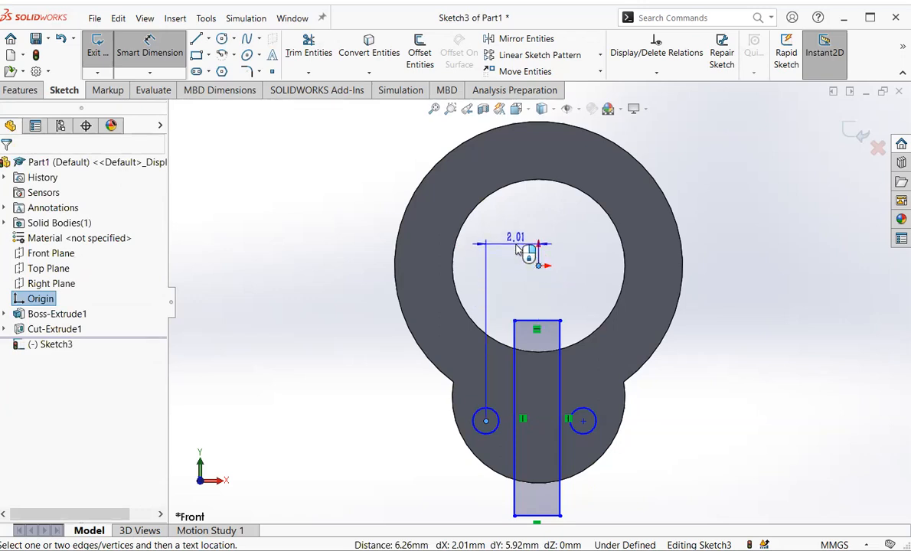
click(516, 245)
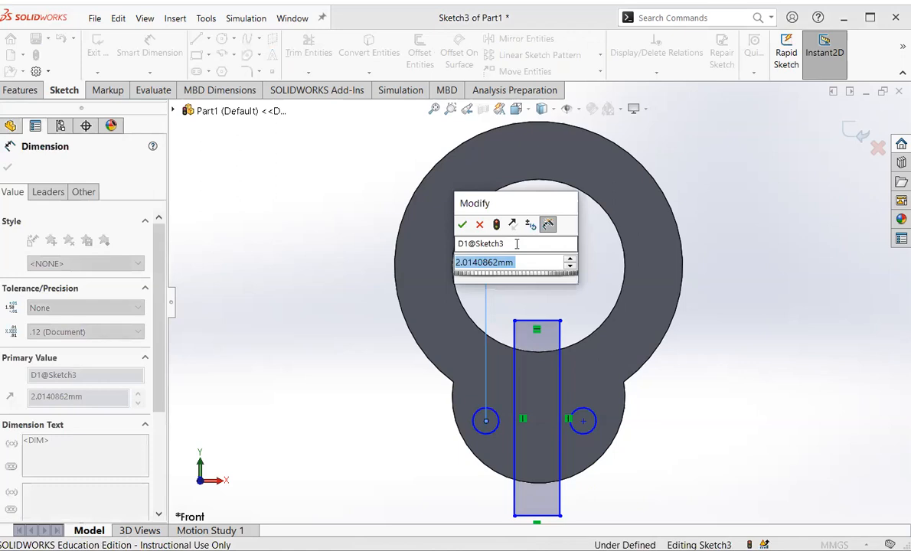
text(1.)
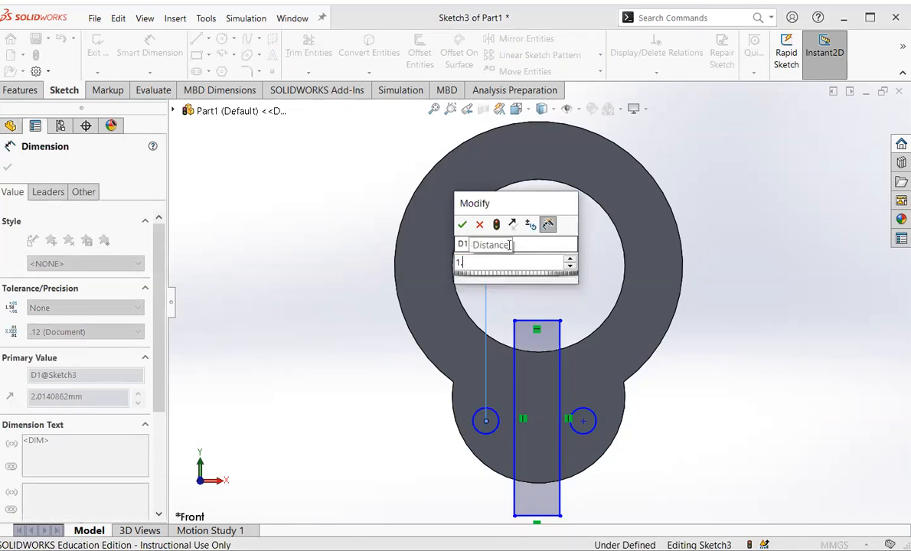
text(8)
key(Return)
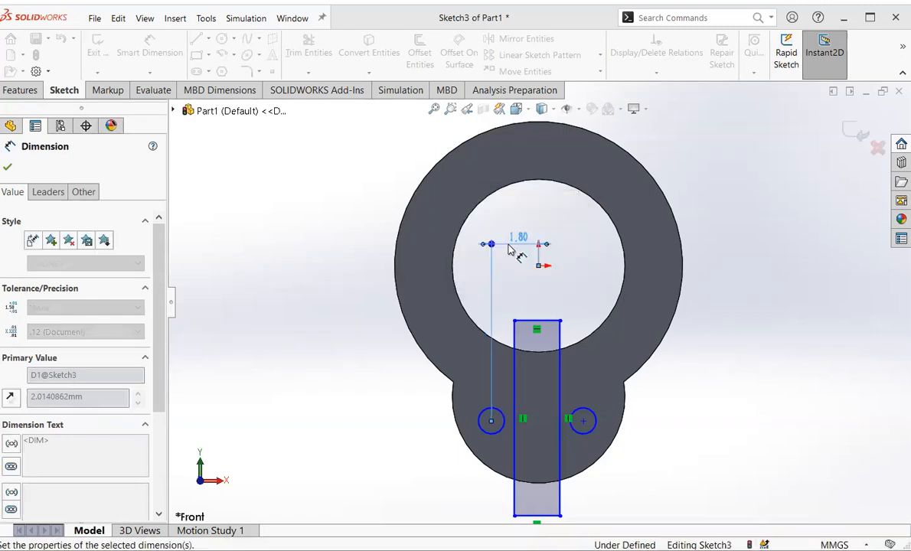
Dimension the right small circle's centre horizontally from the origin at 1.8 mm.
click(584, 422)
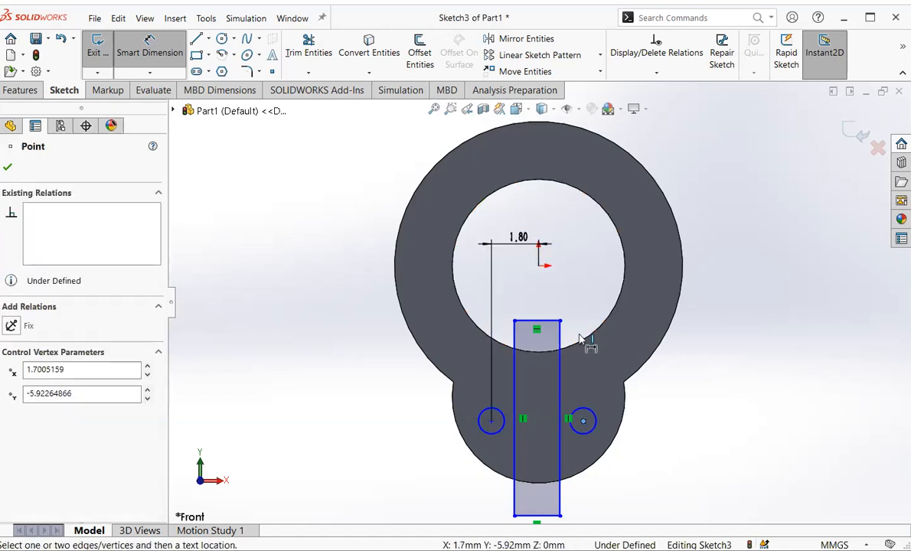
click(540, 263)
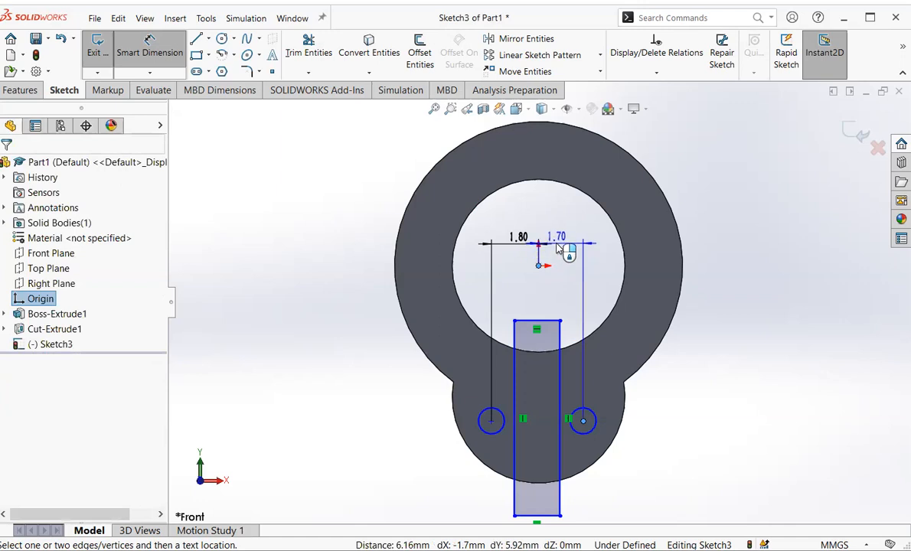
click(559, 248)
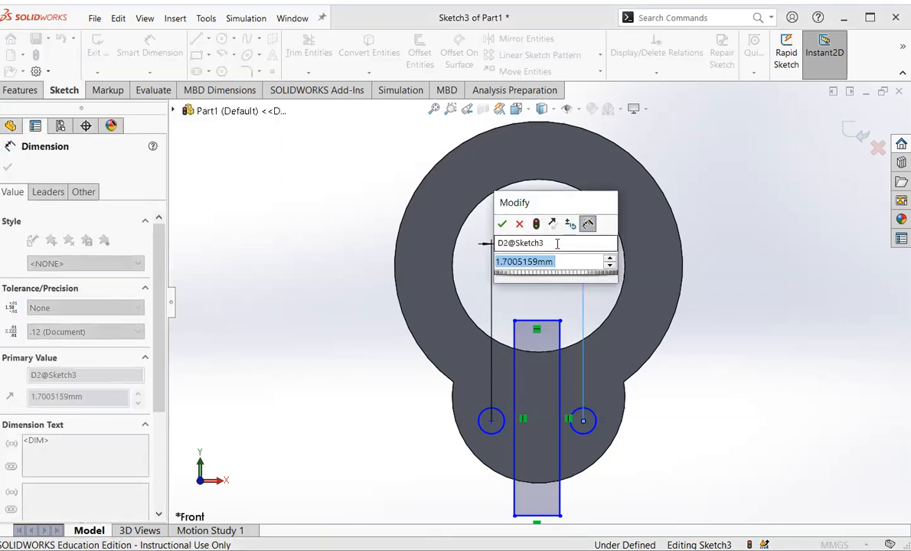
text(1.8)
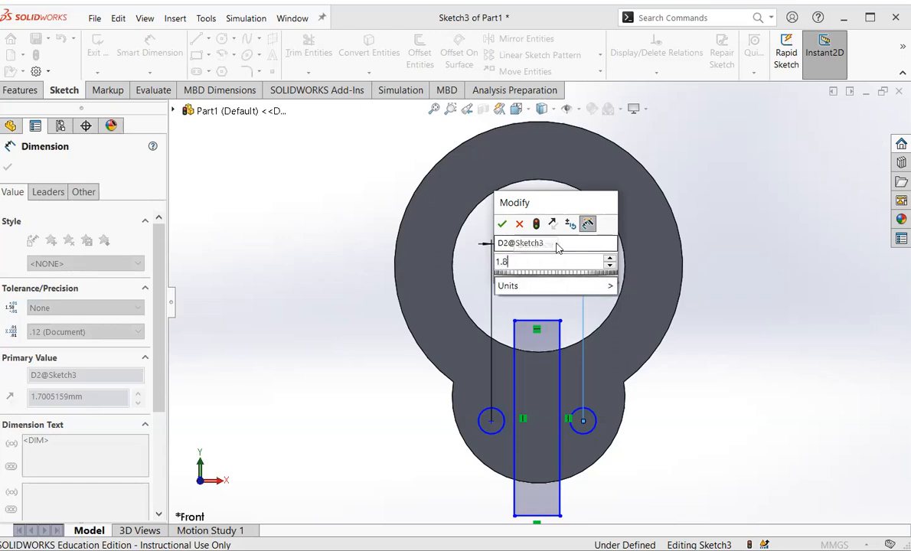
key(Return)
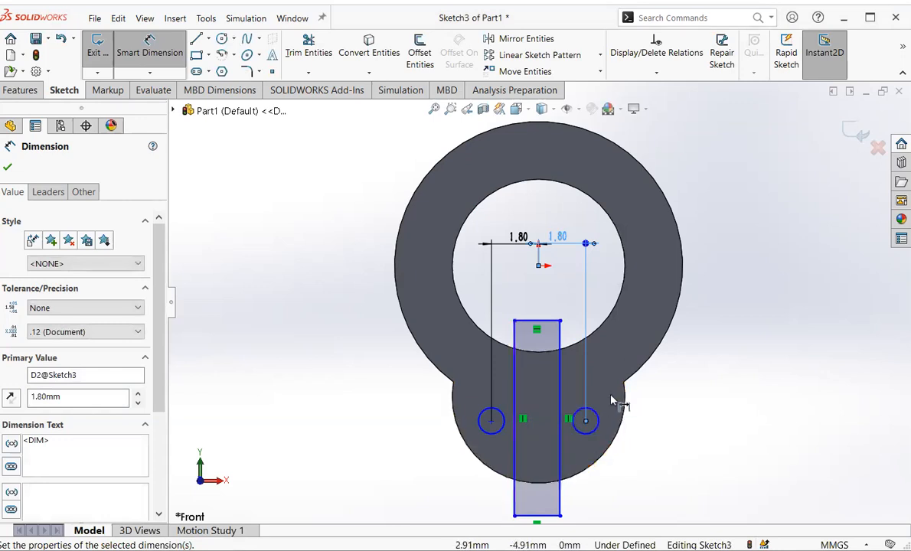
click(538, 265)
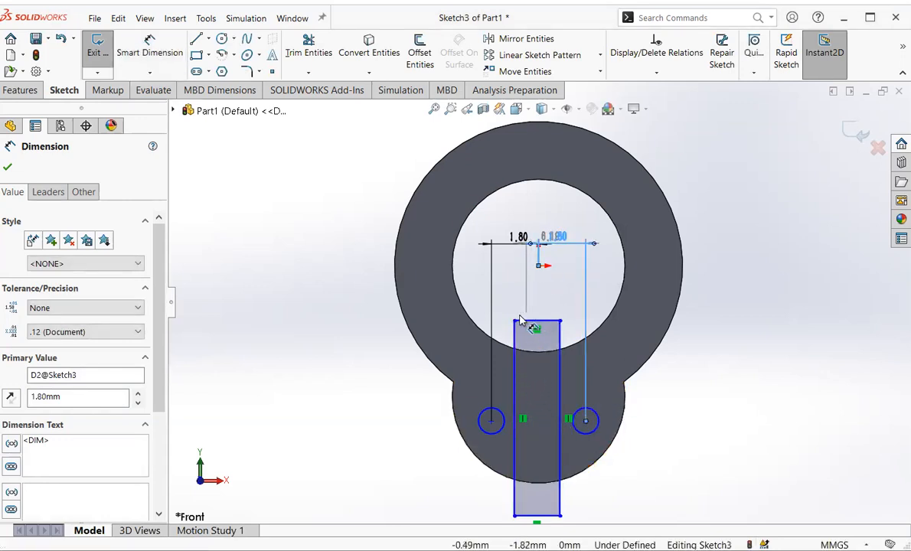
right_click(534, 201)
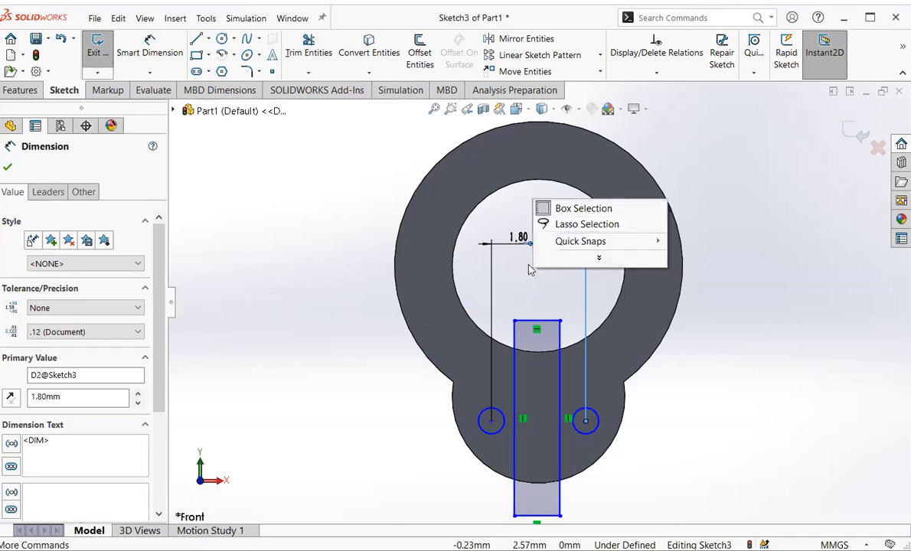
click(515, 283)
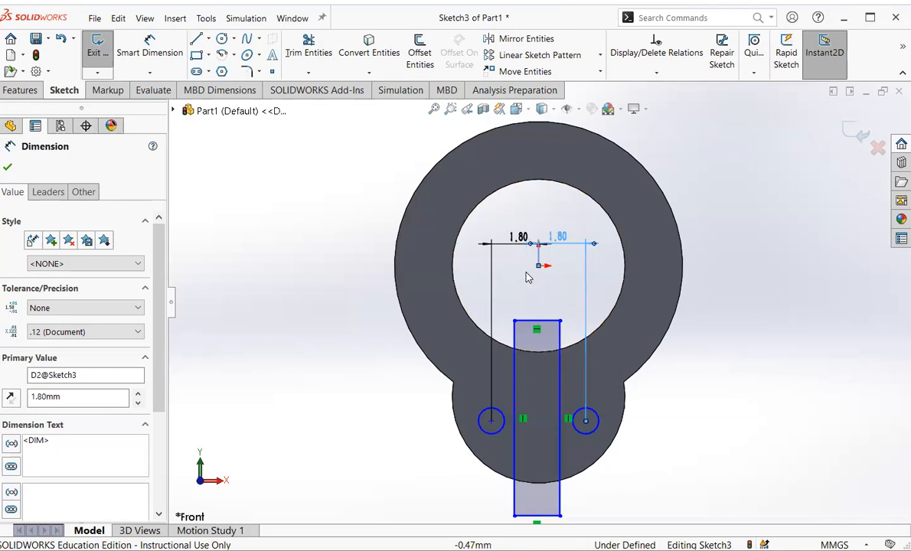
click(514, 333)
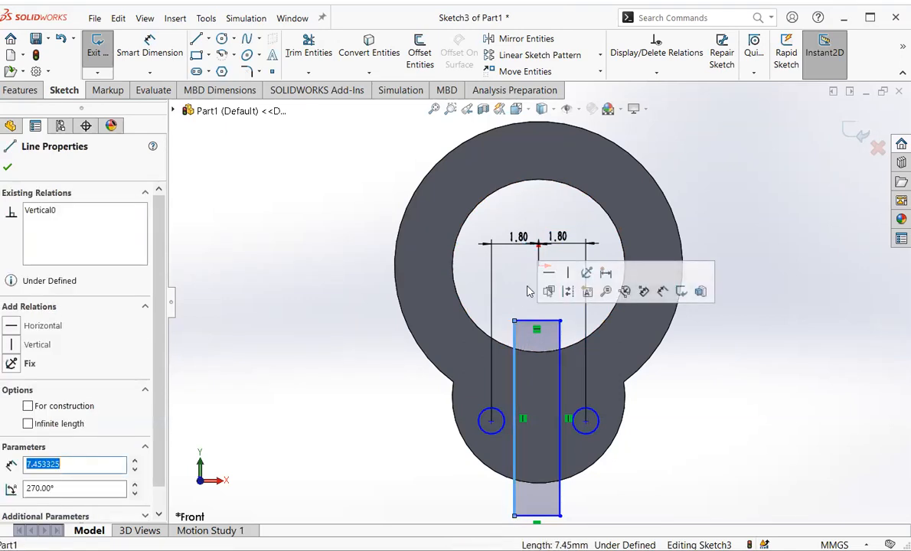
click(538, 246)
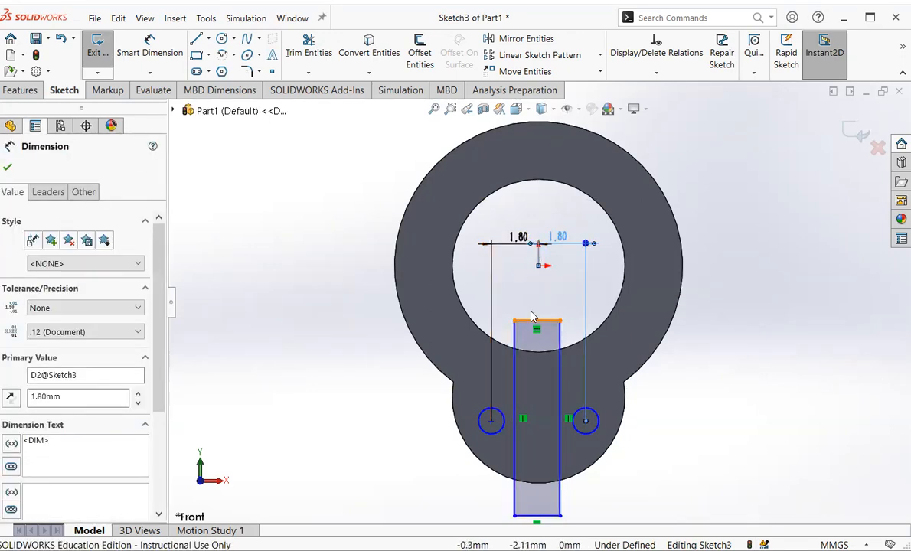
Add a horizontal dimension of 1 mm between the origin and the rectangle's left edge.
click(149, 72)
click(148, 54)
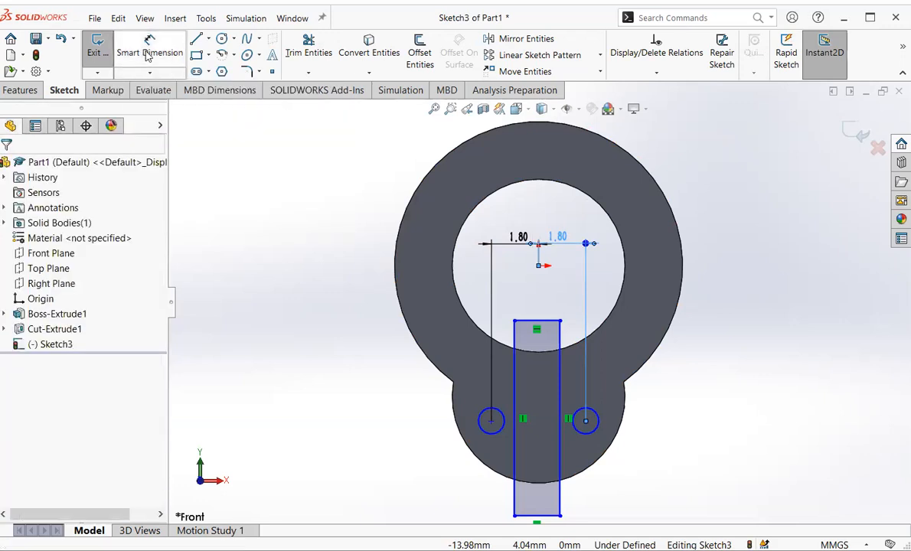
click(150, 72)
click(145, 104)
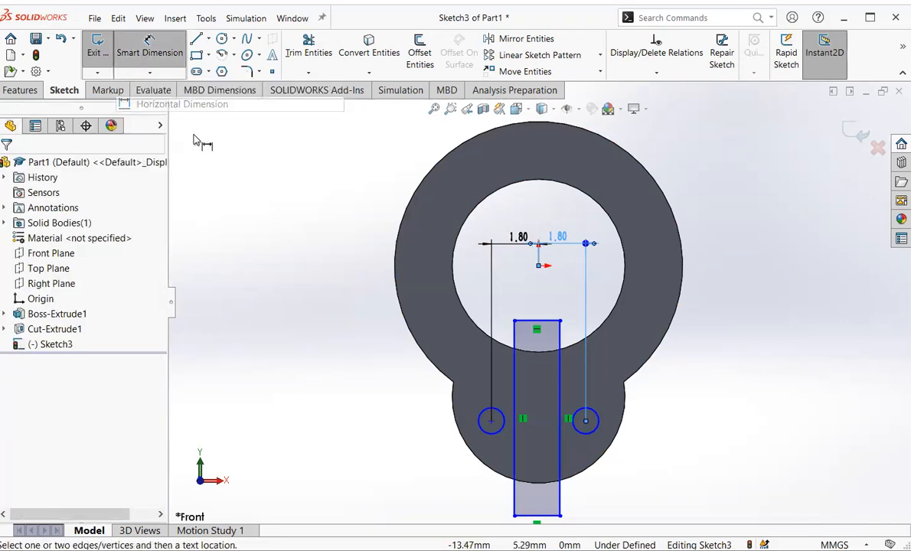
click(539, 268)
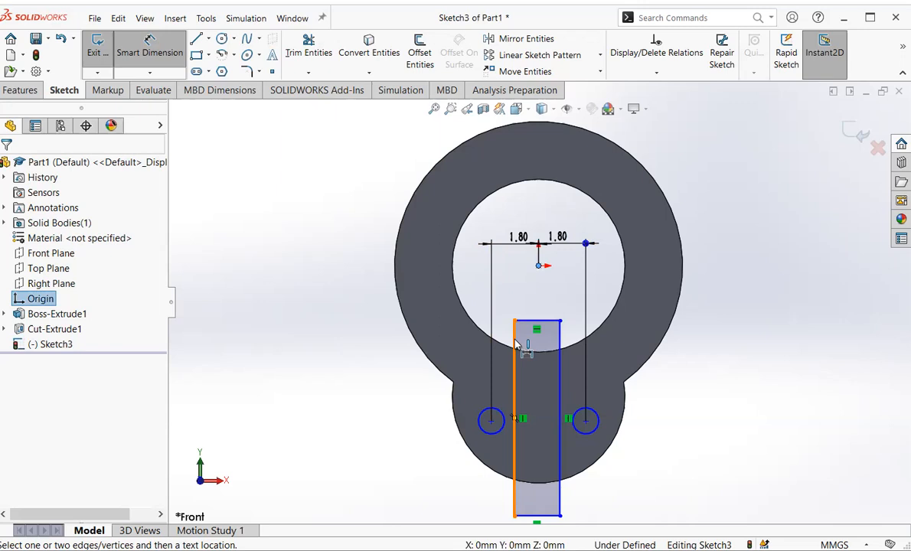
click(515, 344)
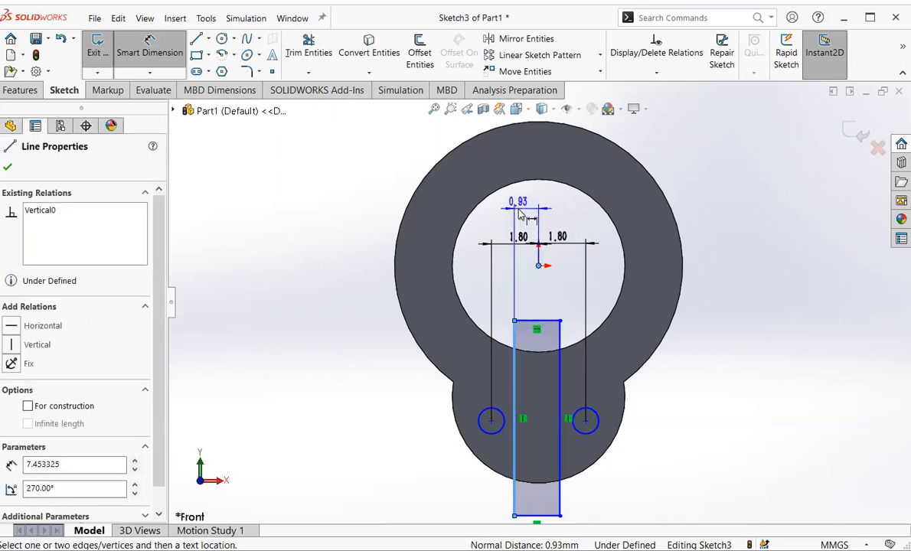
click(520, 215)
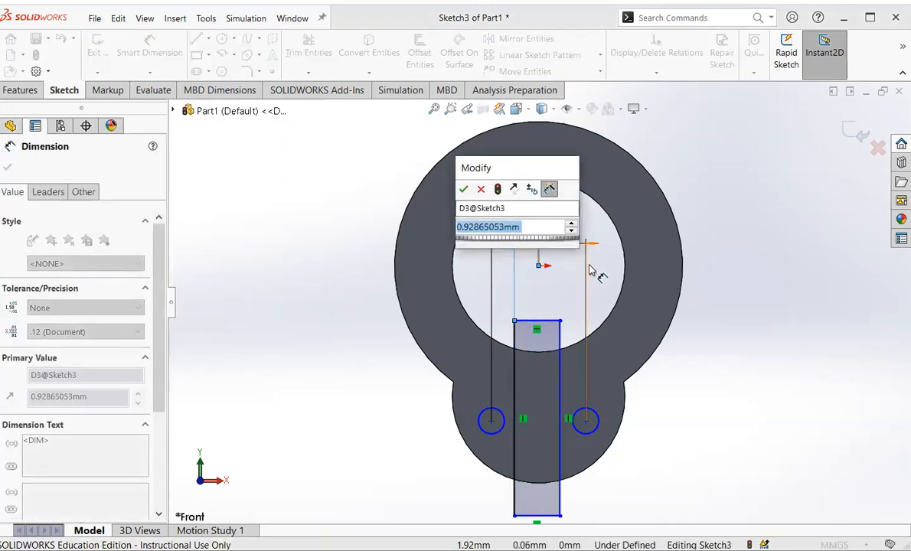
text(1)
key(Return)
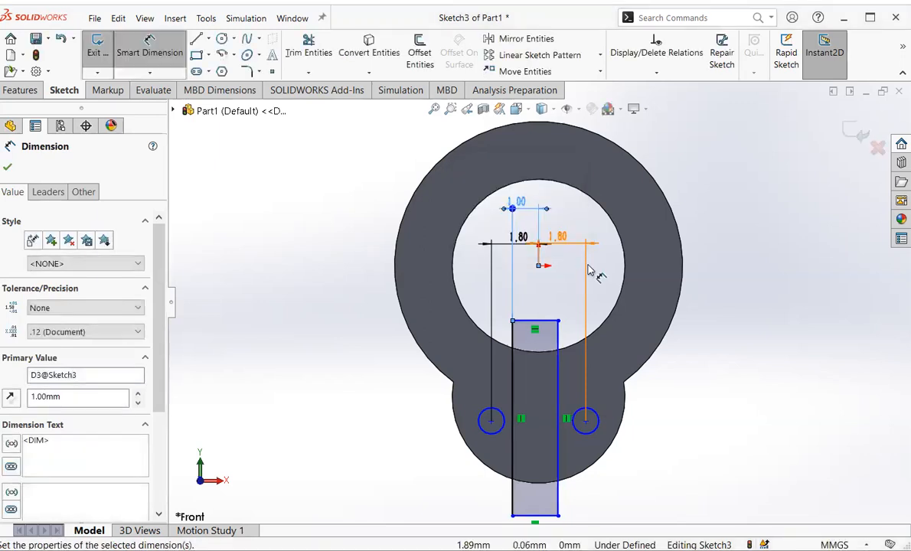
Dimension the rectangle's top edge to set its width to 2 mm.
click(151, 54)
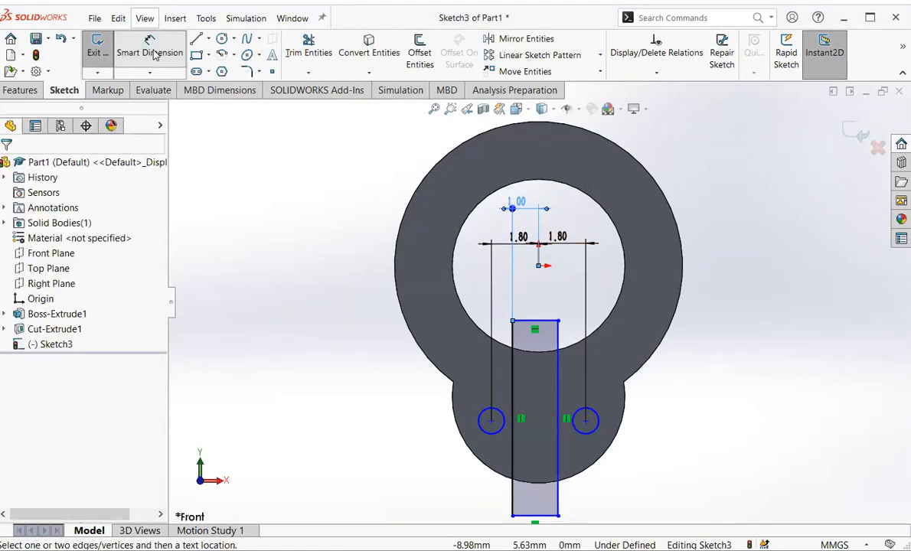
click(542, 323)
click(545, 294)
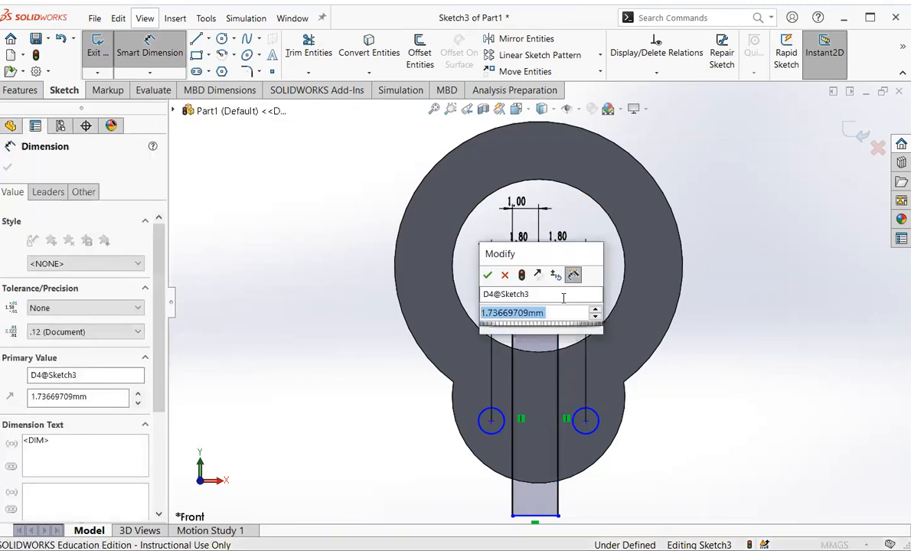
text(2)
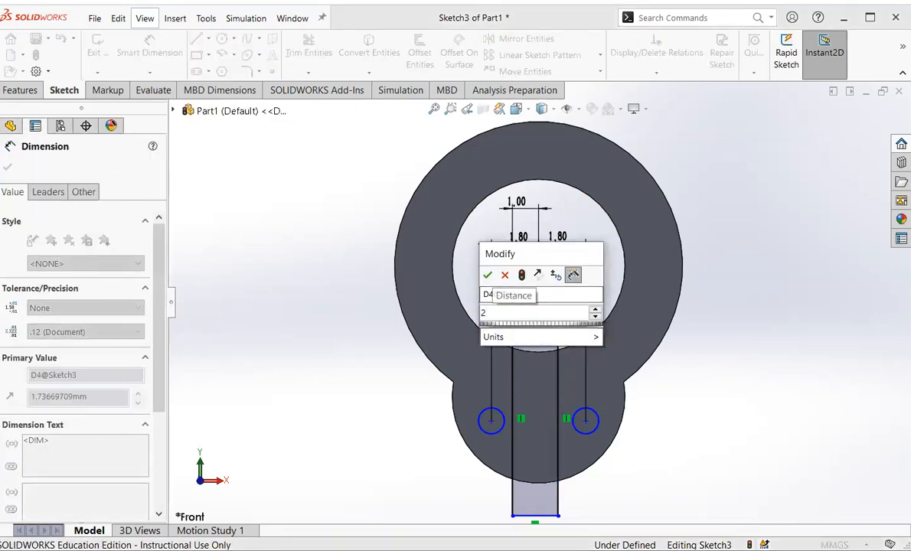
key(Return)
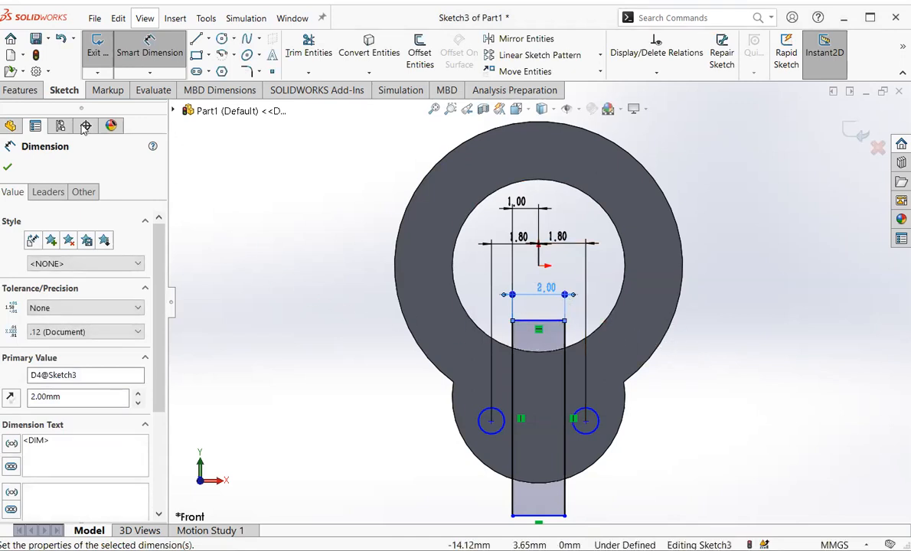
Cut-extrude the rectangle and both small circles 1 mm through the plate with the Mid Plane end condition.
click(23, 92)
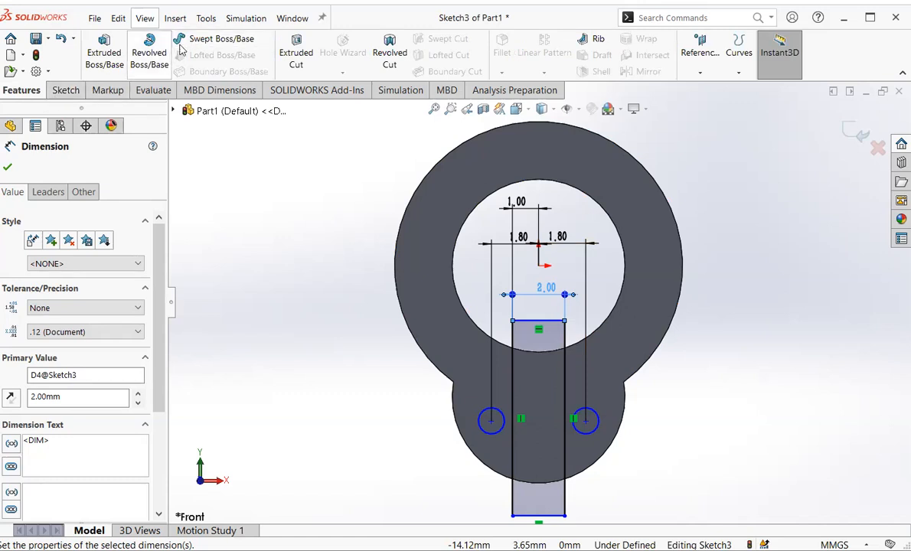
click(300, 52)
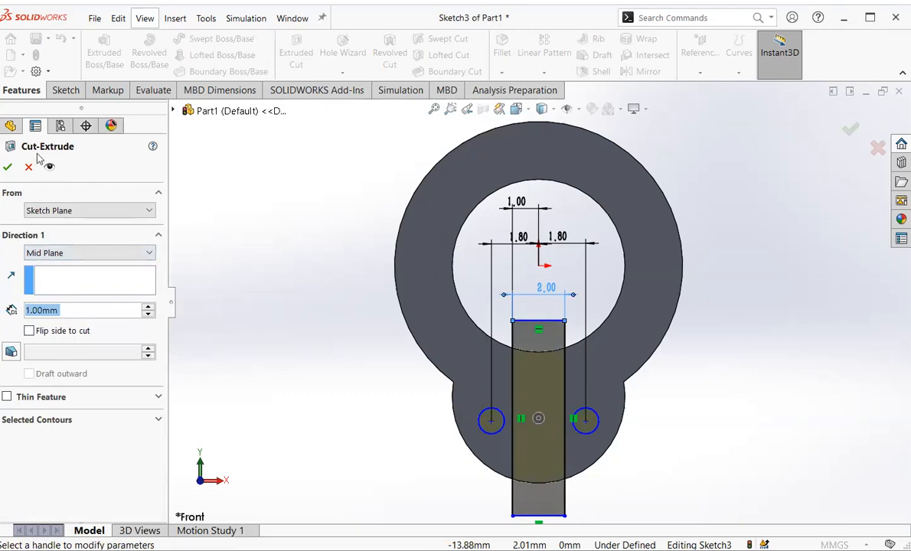
click(10, 167)
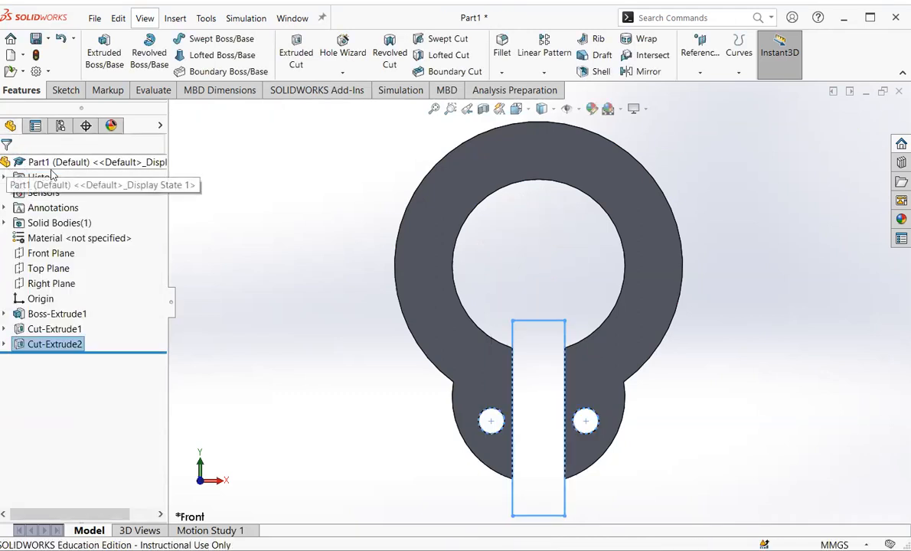
click(687, 171)
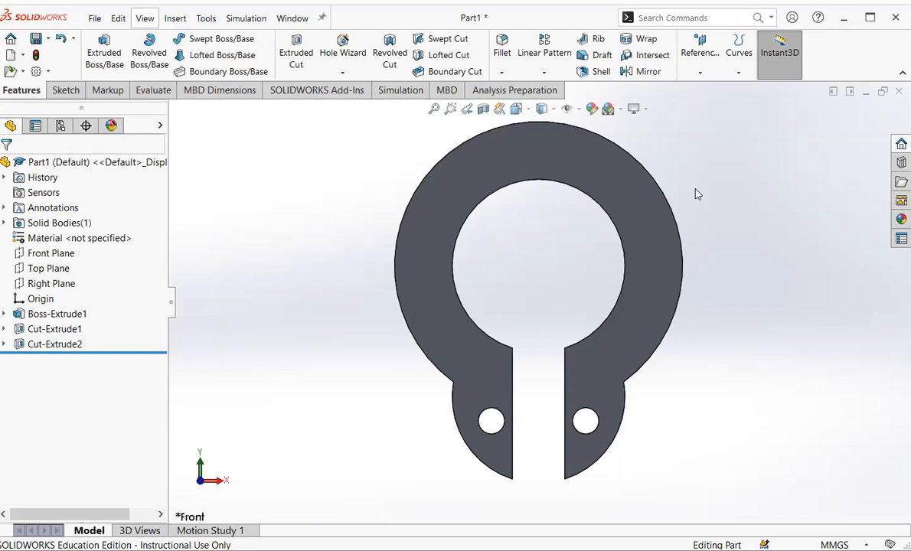
scroll(666, 207, up, 4)
scroll(674, 209, down, 3)
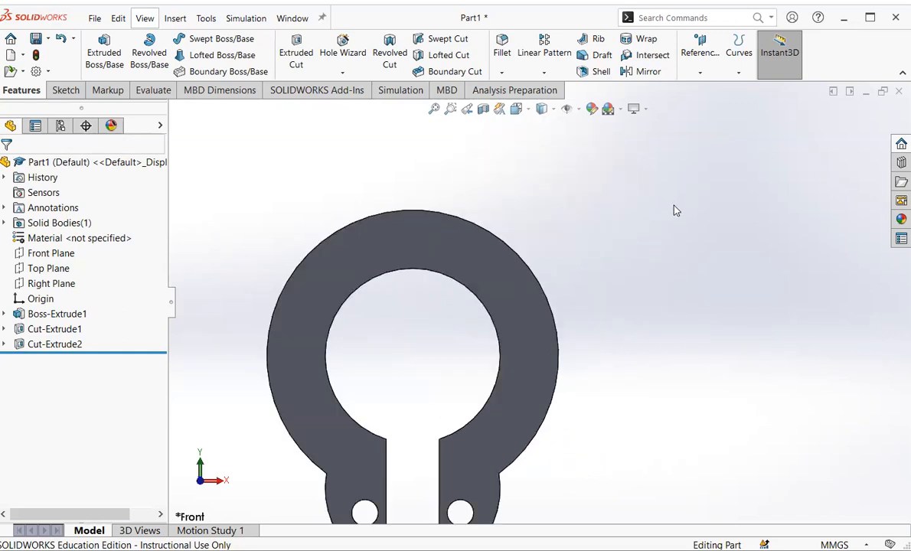
scroll(672, 230, up, 4)
middle_drag(615, 296, 573, 323)
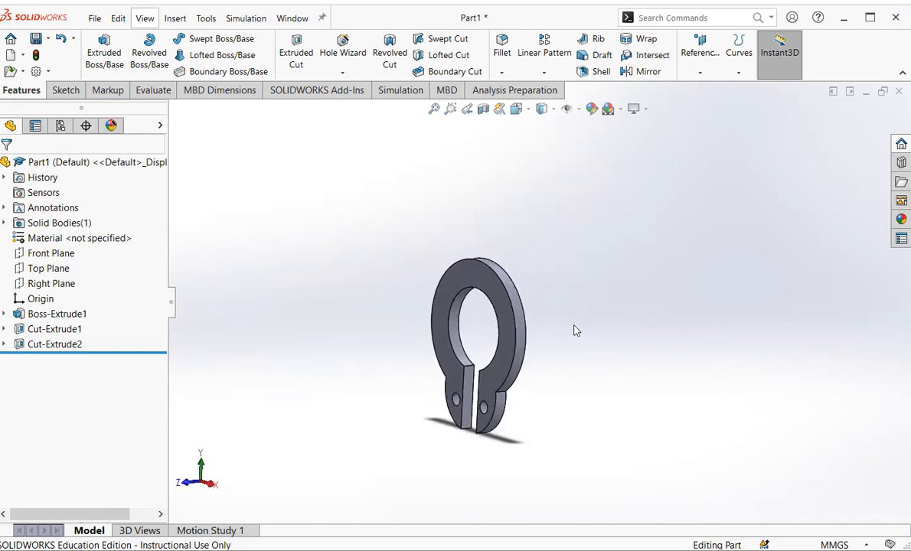
scroll(575, 330, up, 1)
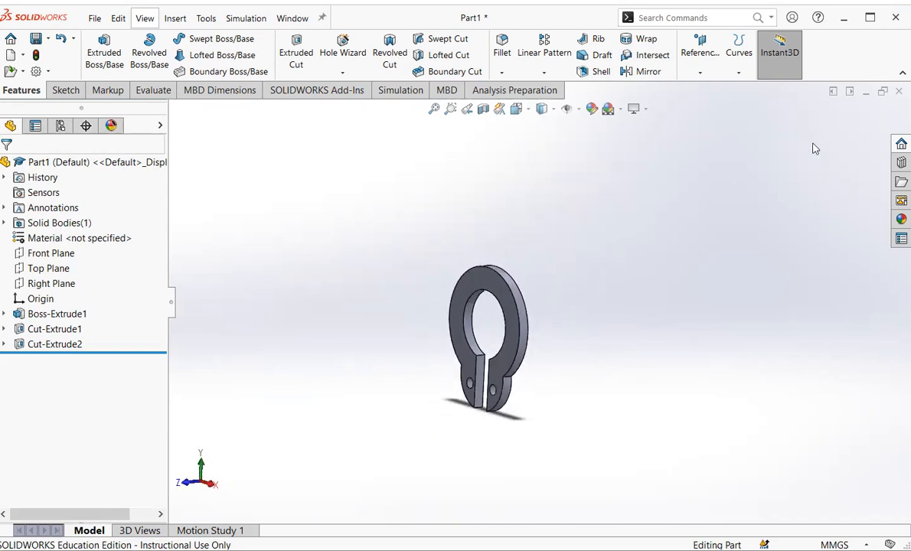